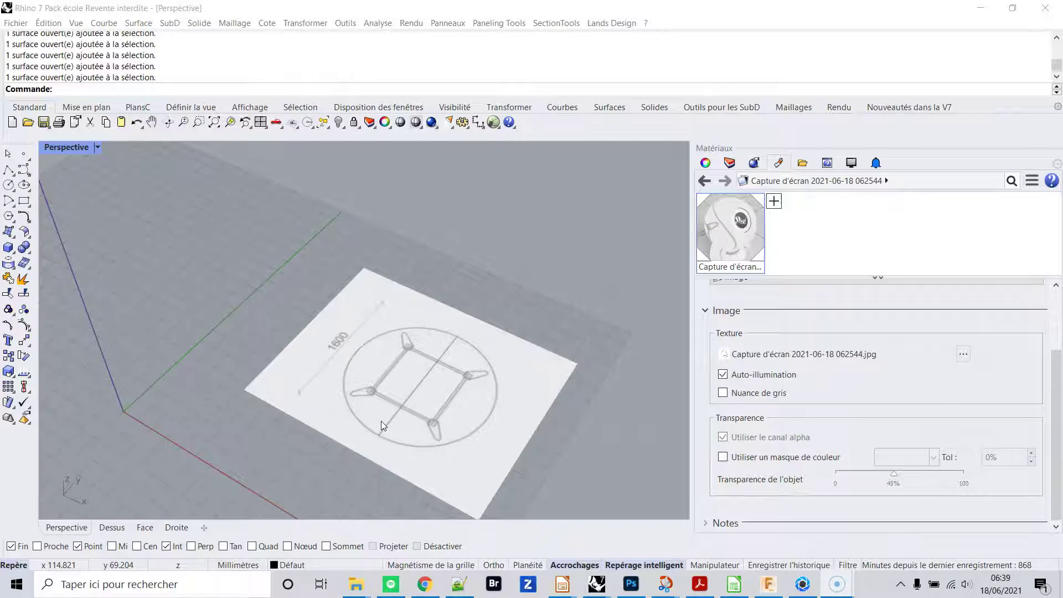
- Drag the table-plan image plane up and left toward the origin in Perspective
{"action": "left_click_drag", "start_coordinate": [381, 421], "coordinate": [459, 400]}
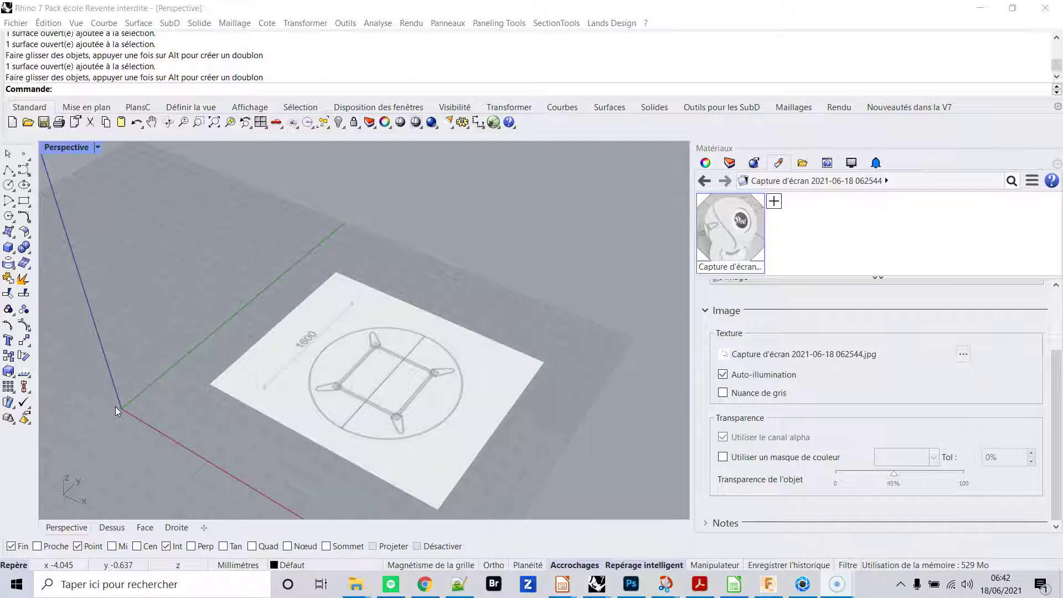
- Maximise the top view and drag the table-plan picture into a new position
{"action": "double_click", "coordinate": [69, 147]}
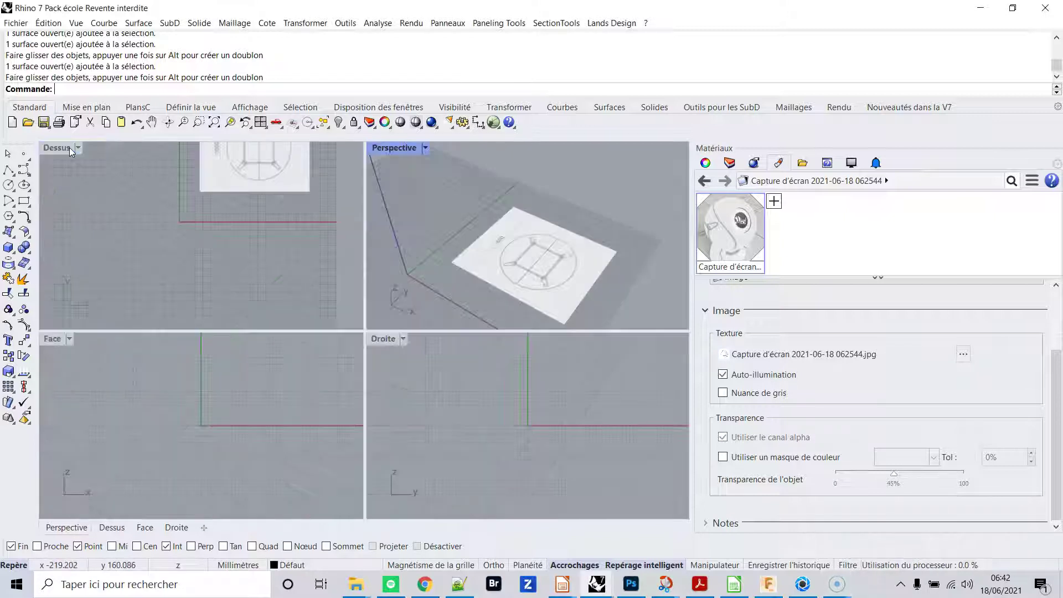
{"action": "double_click", "coordinate": [68, 147]}
{"action": "right_click_drag", "start_coordinate": [360, 260], "coordinate": [317, 338]}
{"action": "left_click_drag", "start_coordinate": [459, 215], "coordinate": [302, 360]}
{"action": "key", "text": "Escape"}
{"action": "scroll", "coordinate": [292, 384], "scroll_direction": "up", "scroll_amount": 2}
{"action": "scroll", "coordinate": [292, 384], "scroll_direction": "up", "scroll_amount": 3}
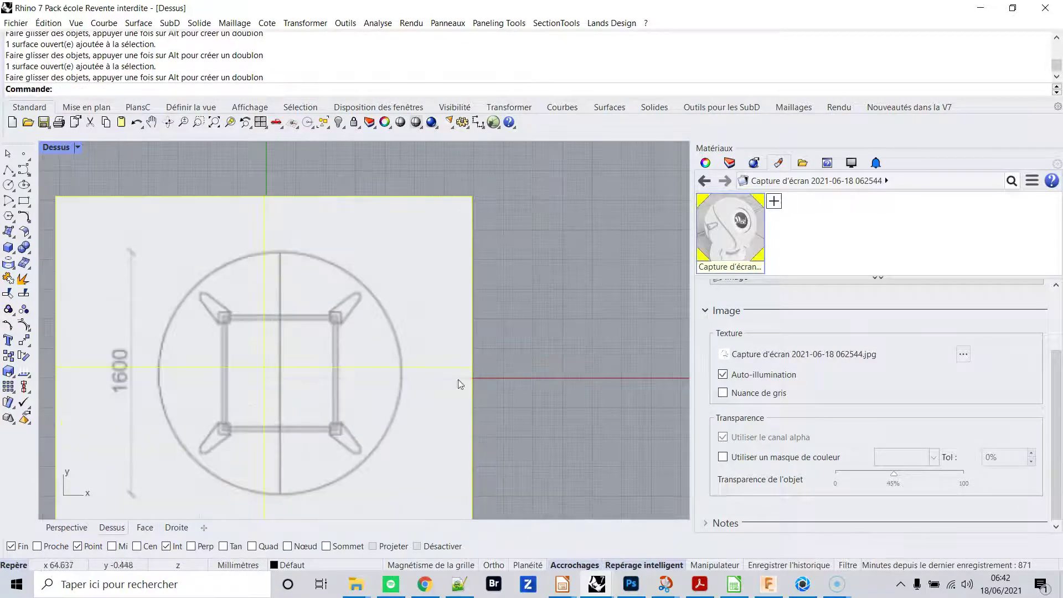
{"action": "left_click_drag", "start_coordinate": [420, 395], "coordinate": [517, 351]}
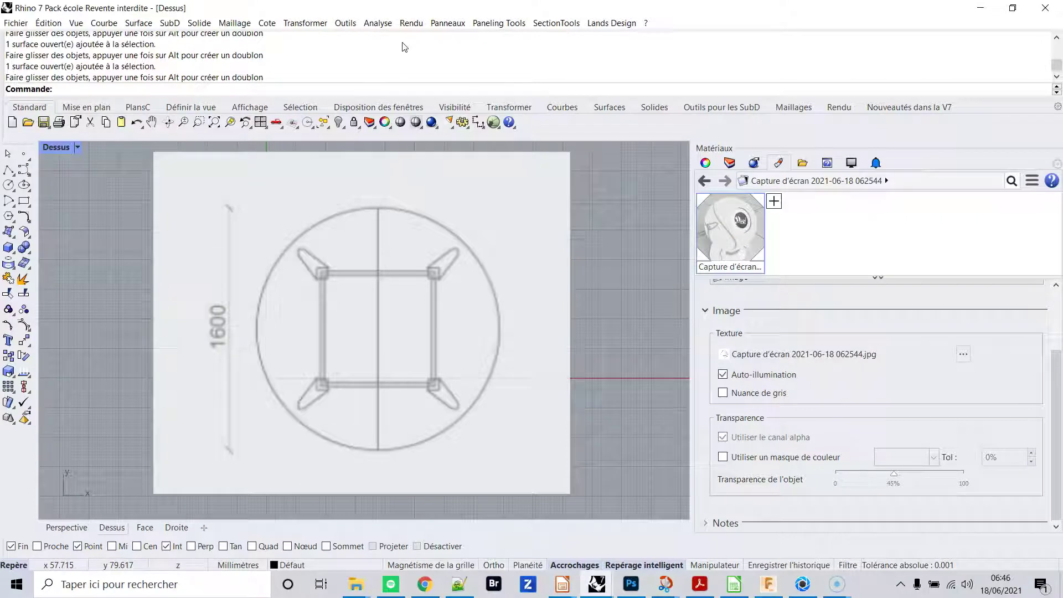
- Start a Move on the picture, cancel it, and begin a polyline
{"action": "left_click", "coordinate": [308, 23]}
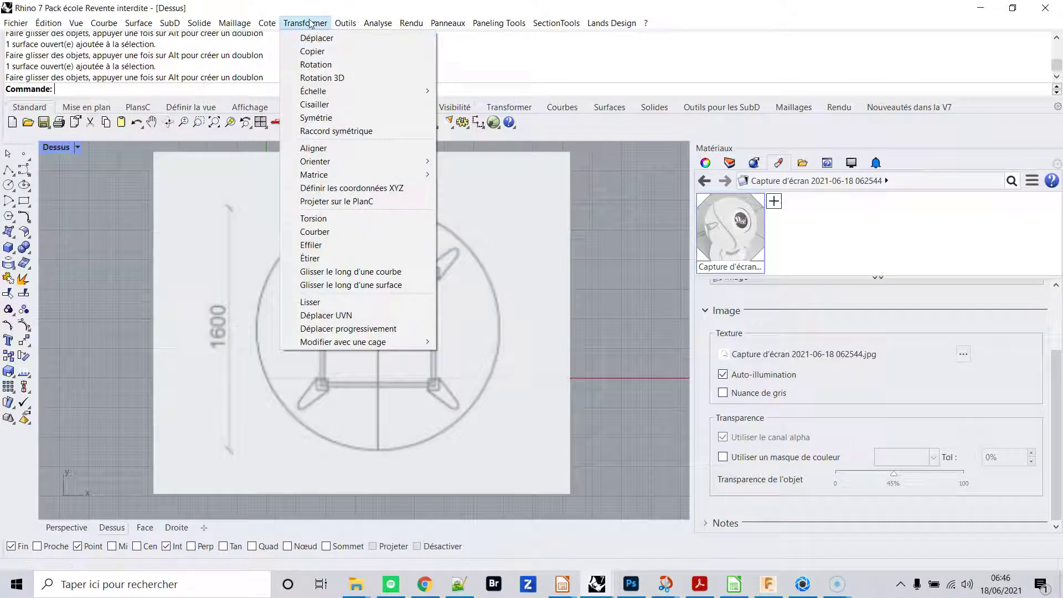
{"action": "left_click", "coordinate": [313, 38]}
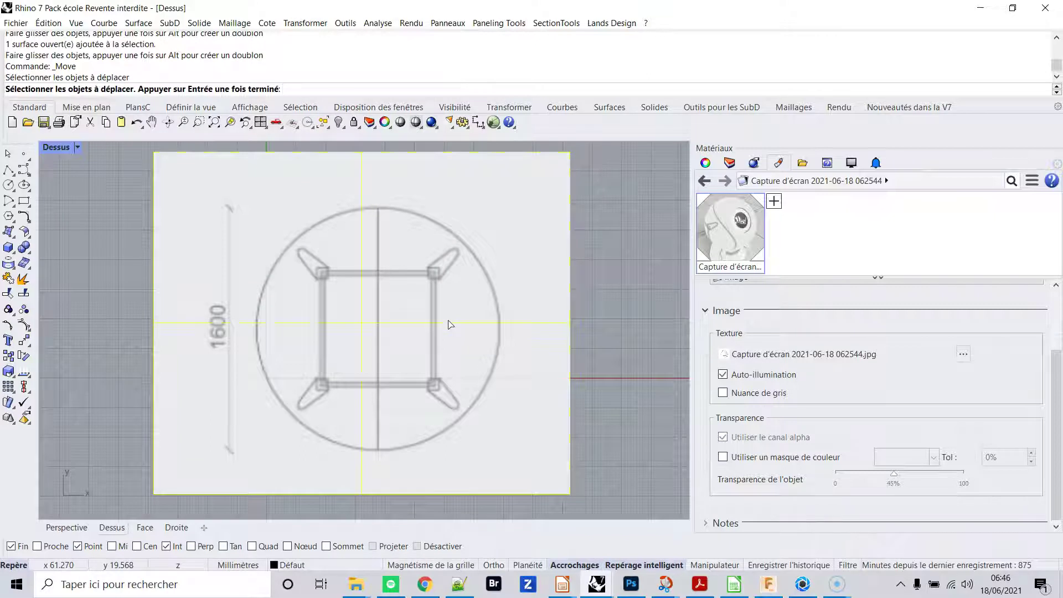
{"action": "key", "text": "Return"}
{"action": "scroll", "coordinate": [363, 318], "scroll_direction": "up", "scroll_amount": 2}
{"action": "scroll", "coordinate": [401, 344], "scroll_direction": "up", "scroll_amount": 2}
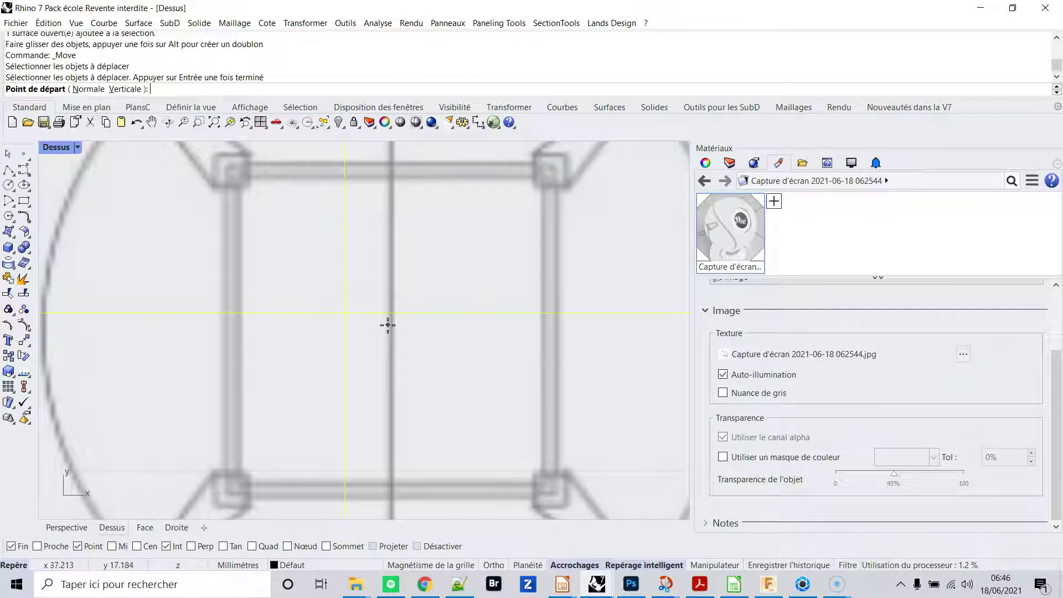
{"action": "key", "text": "Escape"}
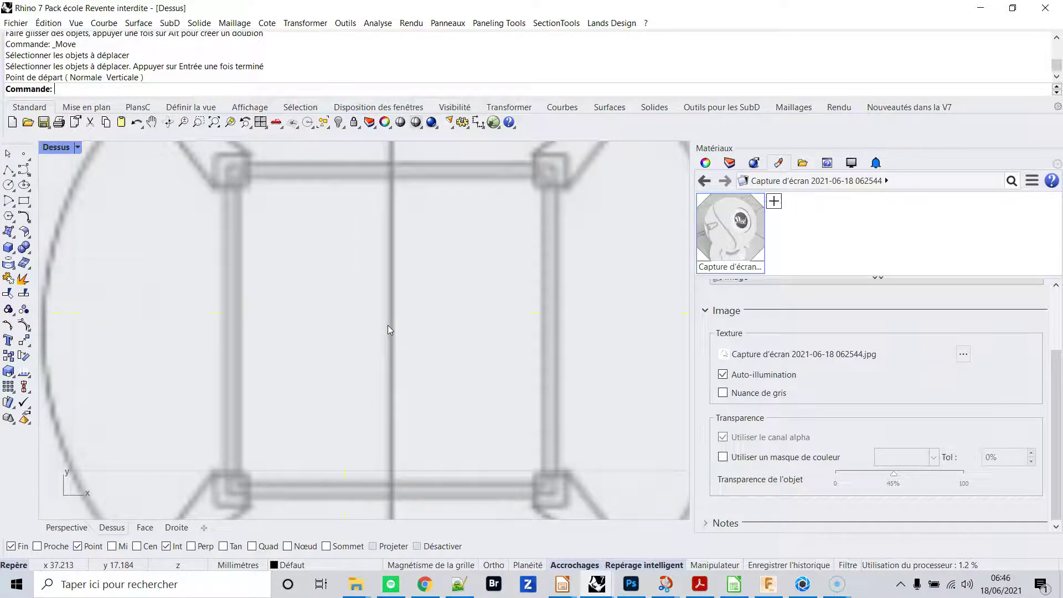
{"action": "scroll", "coordinate": [387, 324], "scroll_direction": "down", "scroll_amount": 6}
{"action": "scroll", "coordinate": [452, 355], "scroll_direction": "up", "scroll_amount": 3}
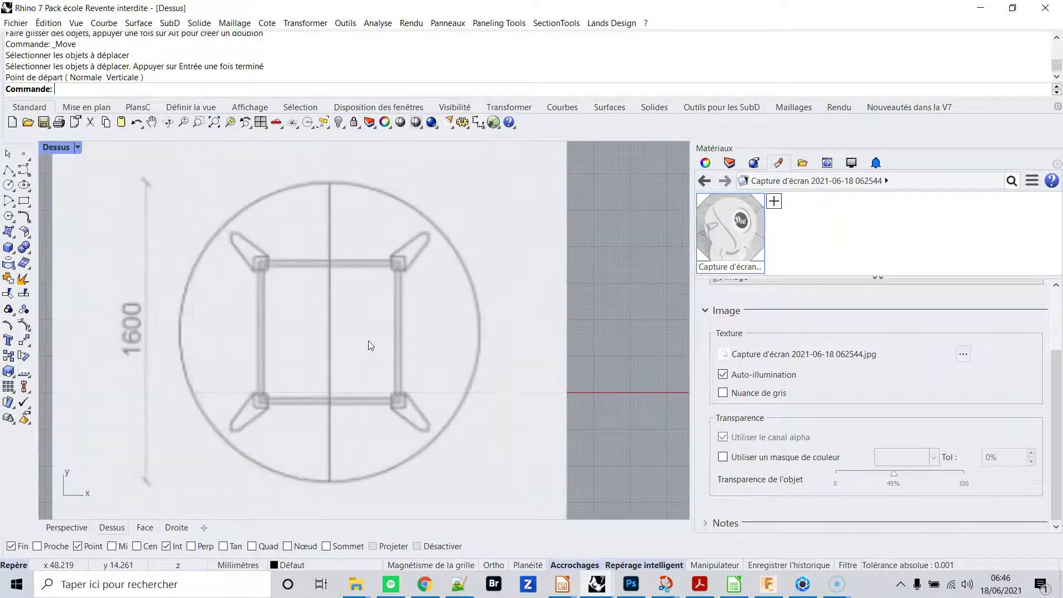
{"action": "left_click", "coordinate": [8, 169]}
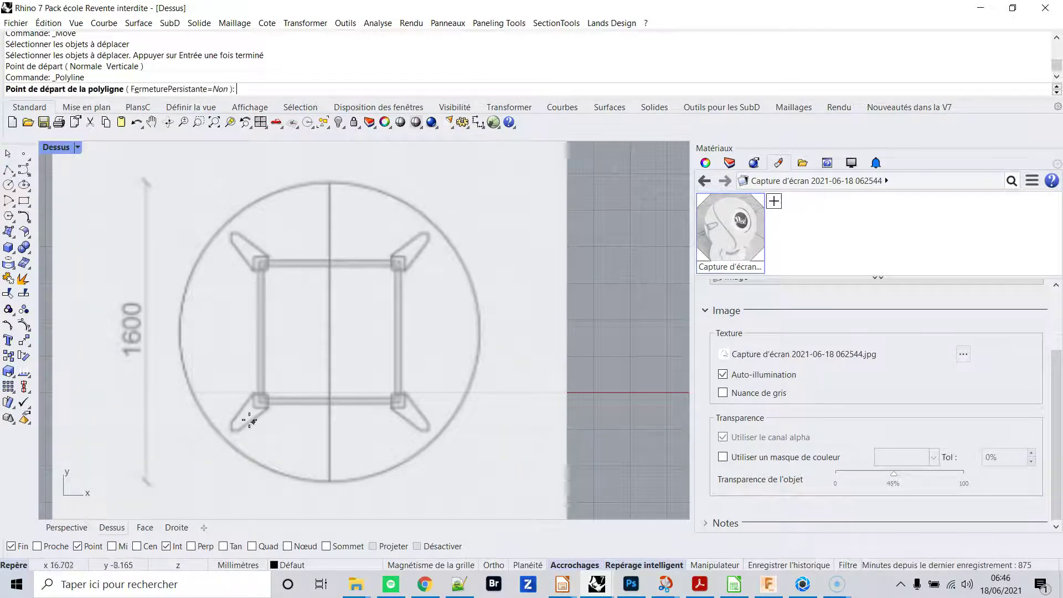
- Draw a diagonal from the lower-left leg bracket to the upper-right leg bracket
{"action": "scroll", "coordinate": [259, 400], "scroll_direction": "up", "scroll_amount": 8}
{"action": "left_click", "coordinate": [284, 391]}
{"action": "scroll", "coordinate": [394, 315], "scroll_direction": "down", "scroll_amount": 5}
{"action": "scroll", "coordinate": [492, 261], "scroll_direction": "up", "scroll_amount": 4}
{"action": "scroll", "coordinate": [480, 272], "scroll_direction": "up", "scroll_amount": 3}
{"action": "scroll", "coordinate": [480, 272], "scroll_direction": "up", "scroll_amount": 1}
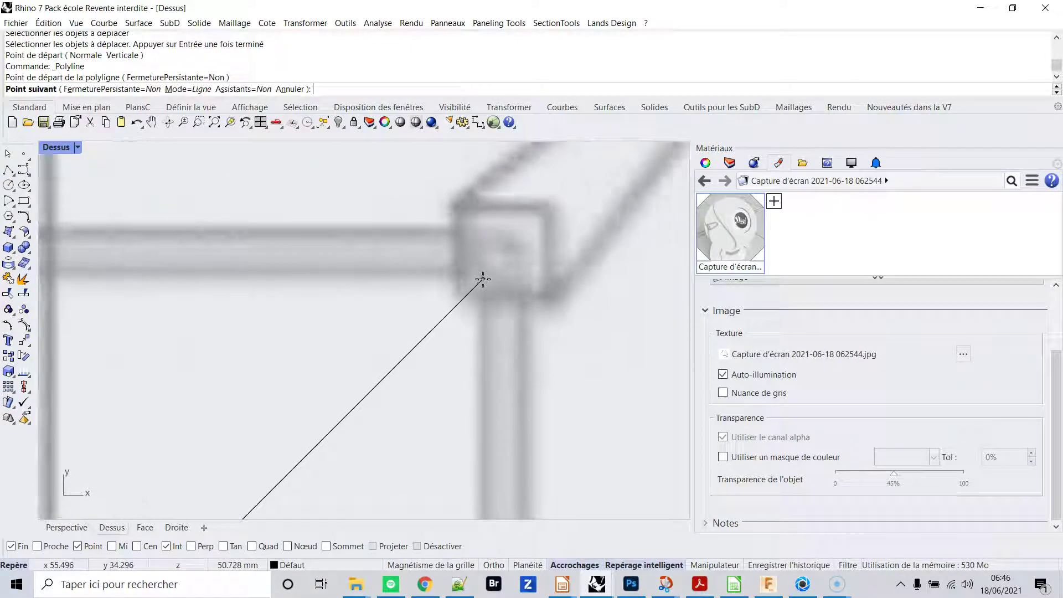
{"action": "scroll", "coordinate": [481, 277], "scroll_direction": "up", "scroll_amount": 1}
{"action": "left_click", "coordinate": [482, 269]}
{"action": "key", "text": "Return"}
{"action": "scroll", "coordinate": [485, 288], "scroll_direction": "down", "scroll_amount": 8}
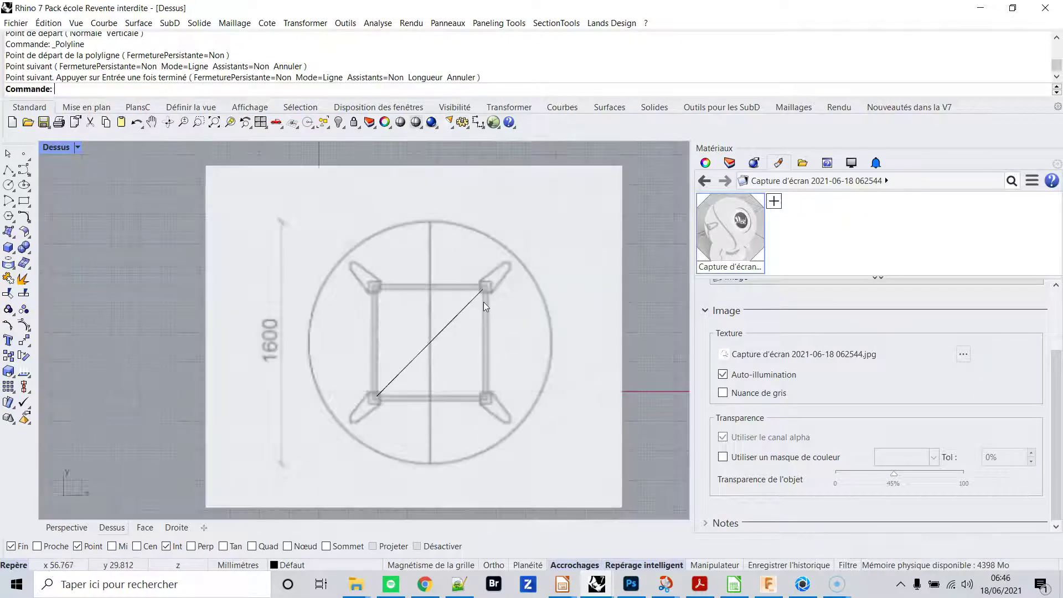
{"action": "scroll", "coordinate": [408, 315], "scroll_direction": "up", "scroll_amount": 1}
{"action": "scroll", "coordinate": [387, 316], "scroll_direction": "up", "scroll_amount": 2}
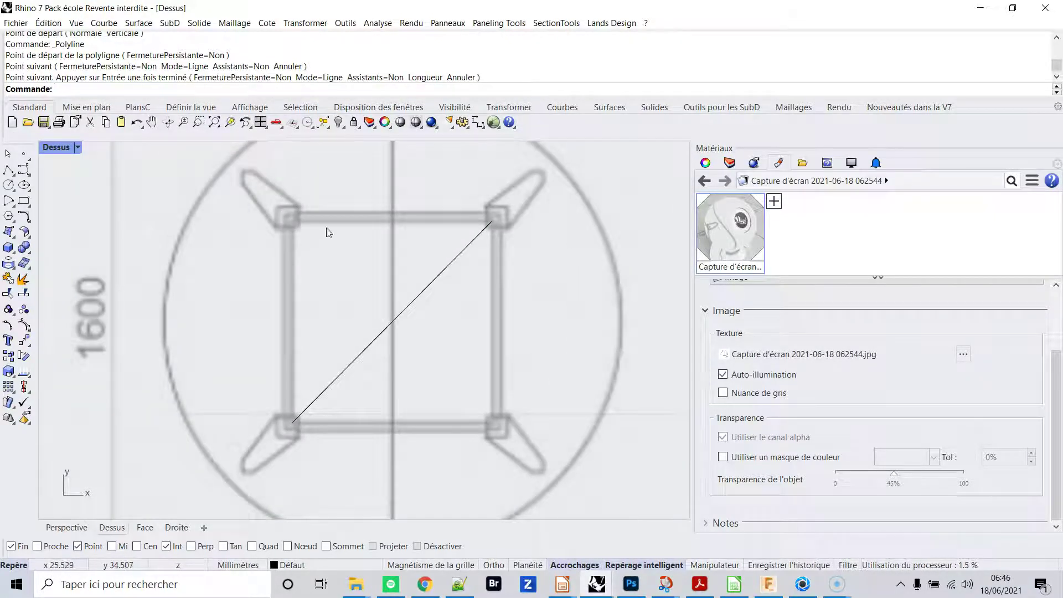
- Move the picture and diagonal from the diagonal's midpoint onto the origin
{"action": "left_click", "coordinate": [303, 23]}
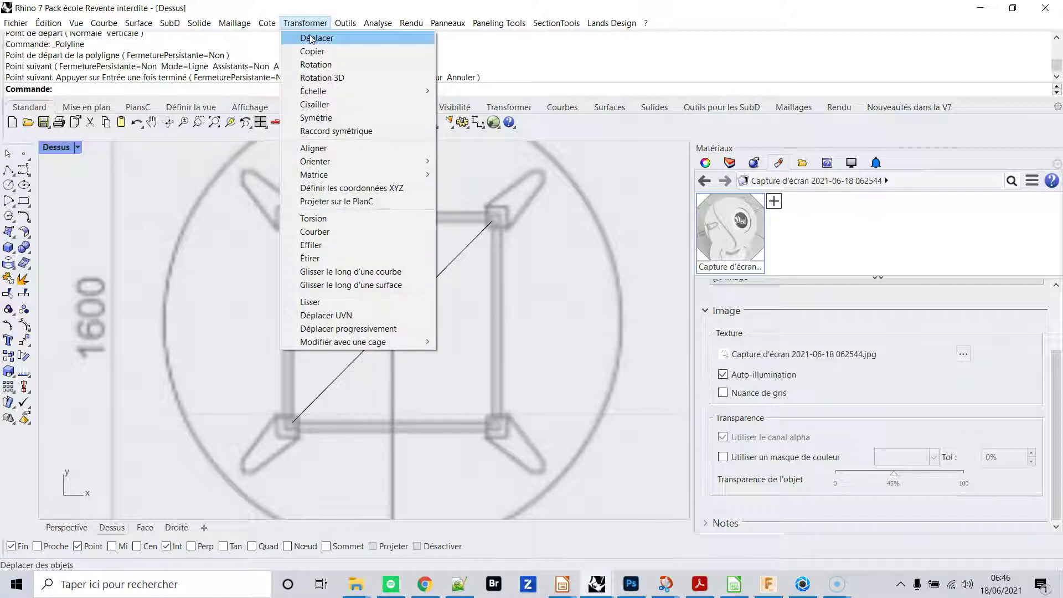
{"action": "left_click", "coordinate": [308, 36]}
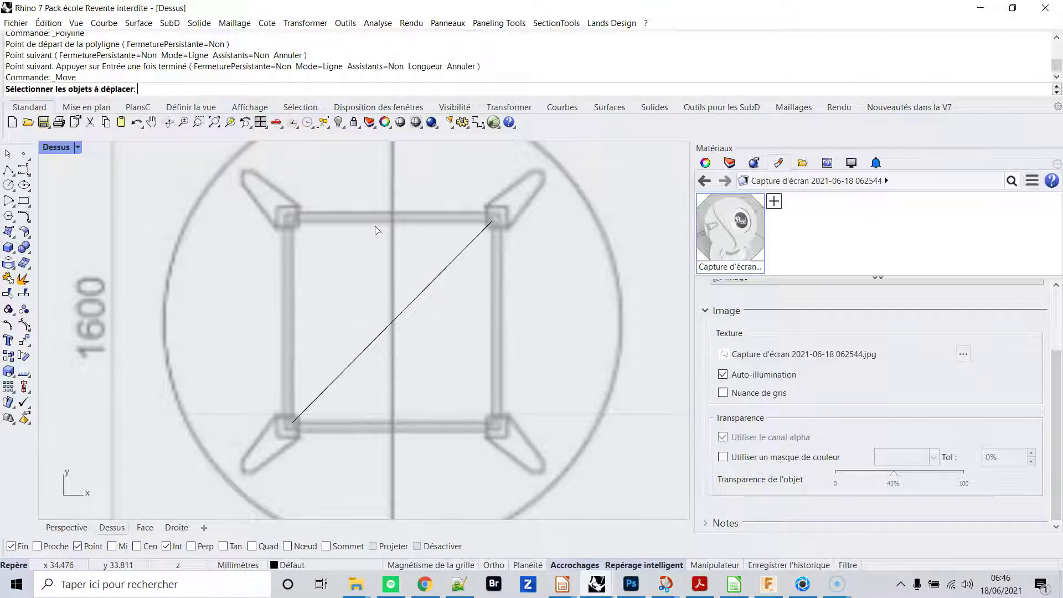
{"action": "left_click", "coordinate": [445, 321]}
{"action": "left_click", "coordinate": [422, 303]}
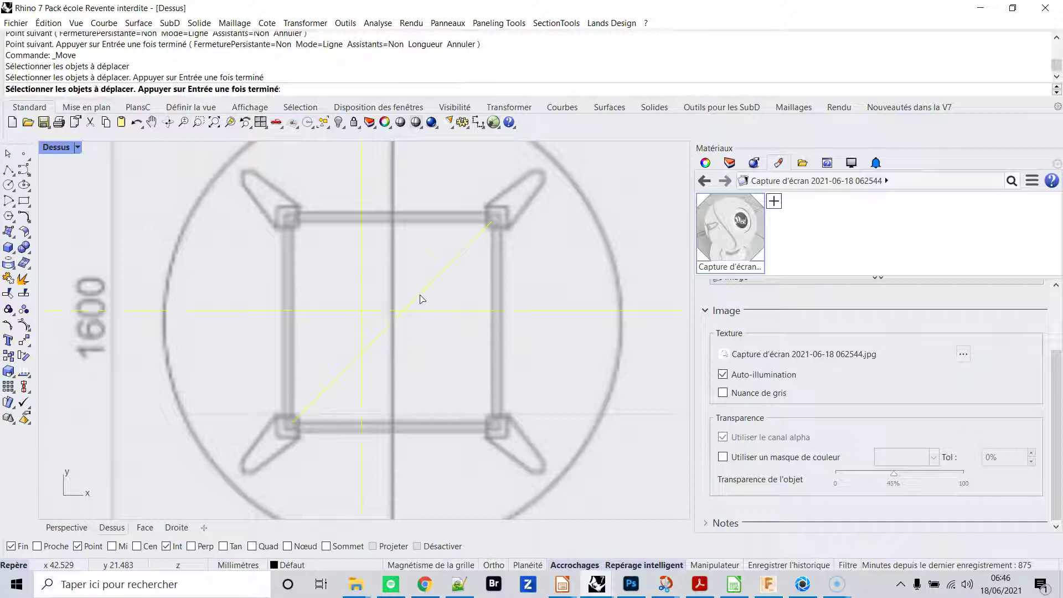
{"action": "key", "text": "Return"}
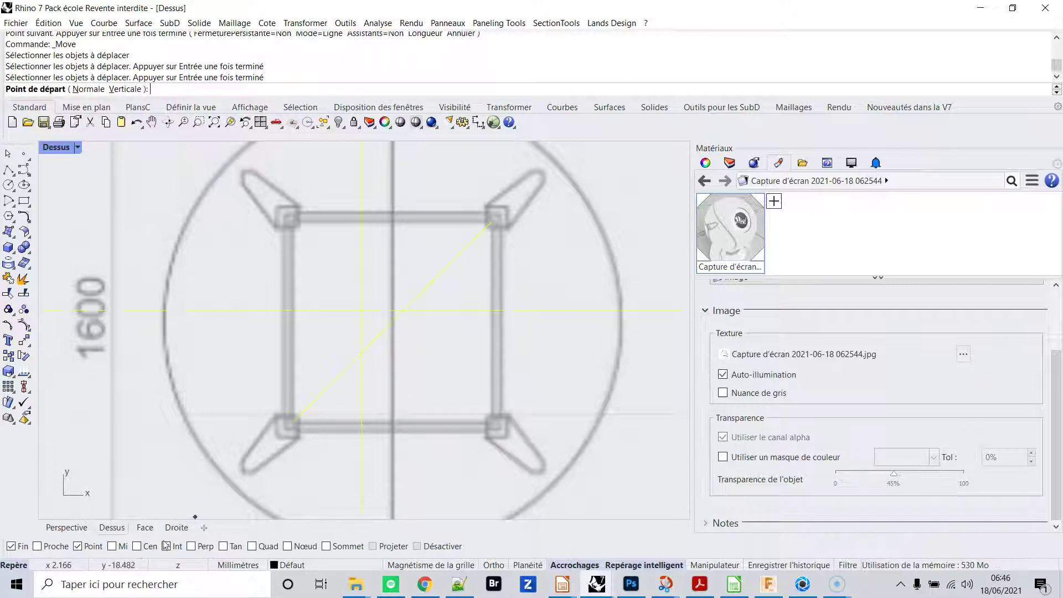
{"action": "left_click", "coordinate": [112, 547]}
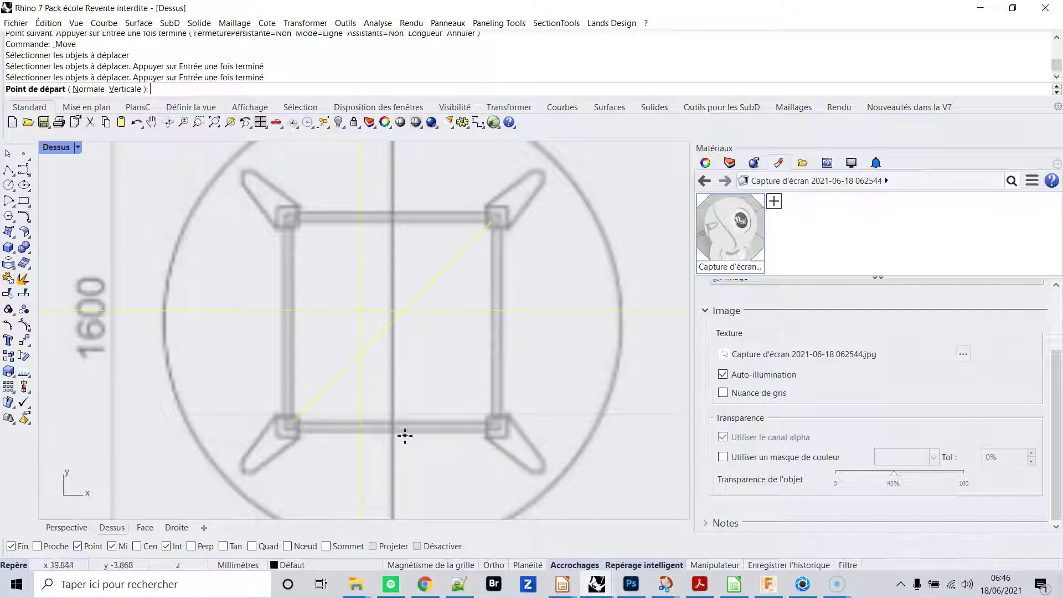
{"action": "left_click", "coordinate": [395, 324]}
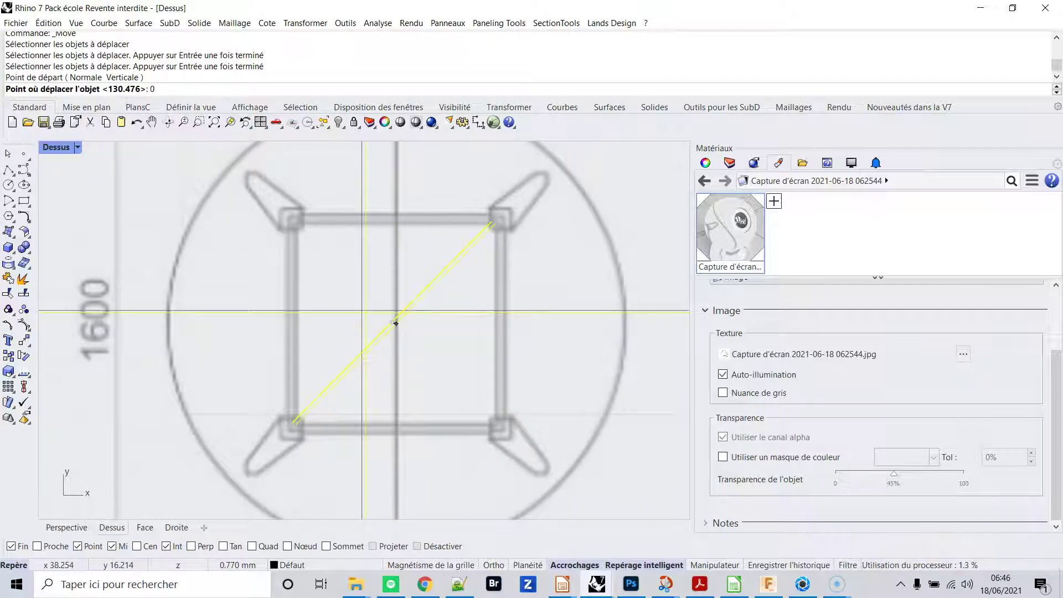
{"action": "key", "text": "Return"}
{"action": "scroll", "coordinate": [396, 324], "scroll_direction": "down", "scroll_amount": 3}
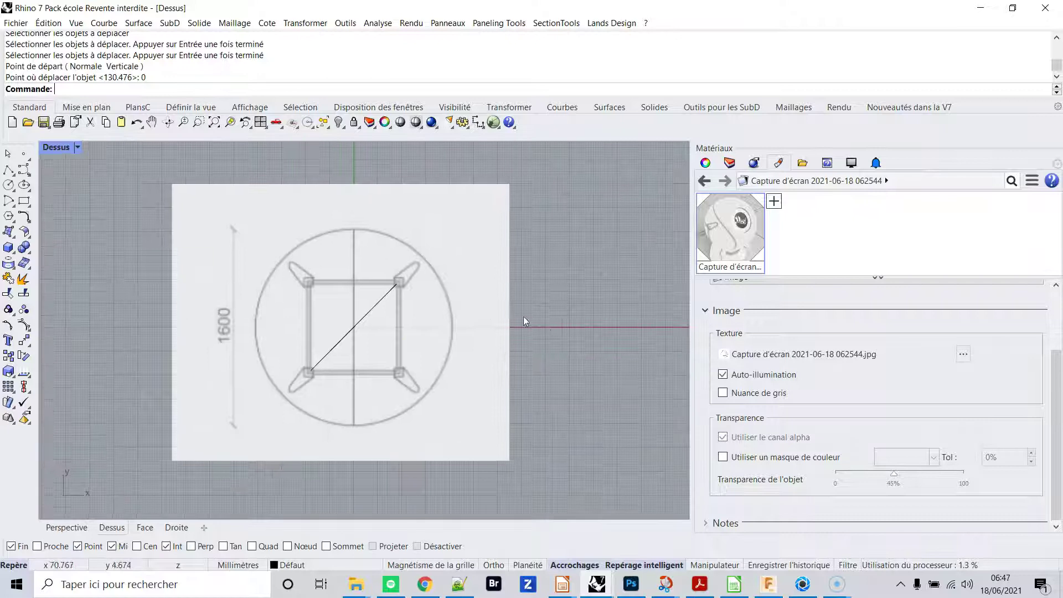
- Select the diagonal curve from the overlapping objects and delete it
{"action": "scroll", "coordinate": [463, 330], "scroll_direction": "up", "scroll_amount": 2}
{"action": "left_click", "coordinate": [310, 312]}
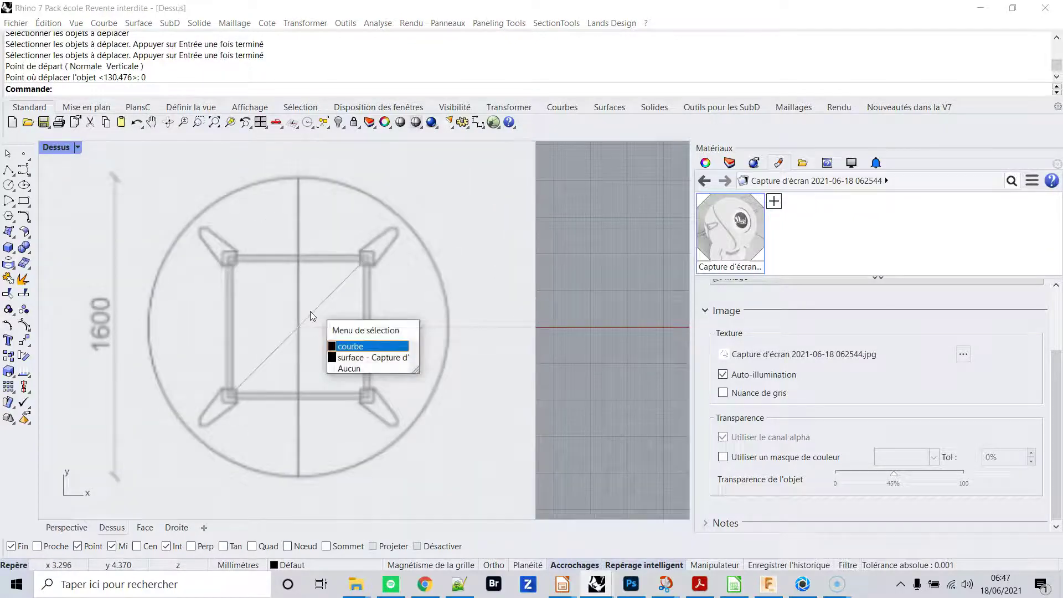
{"action": "left_click", "coordinate": [361, 346]}
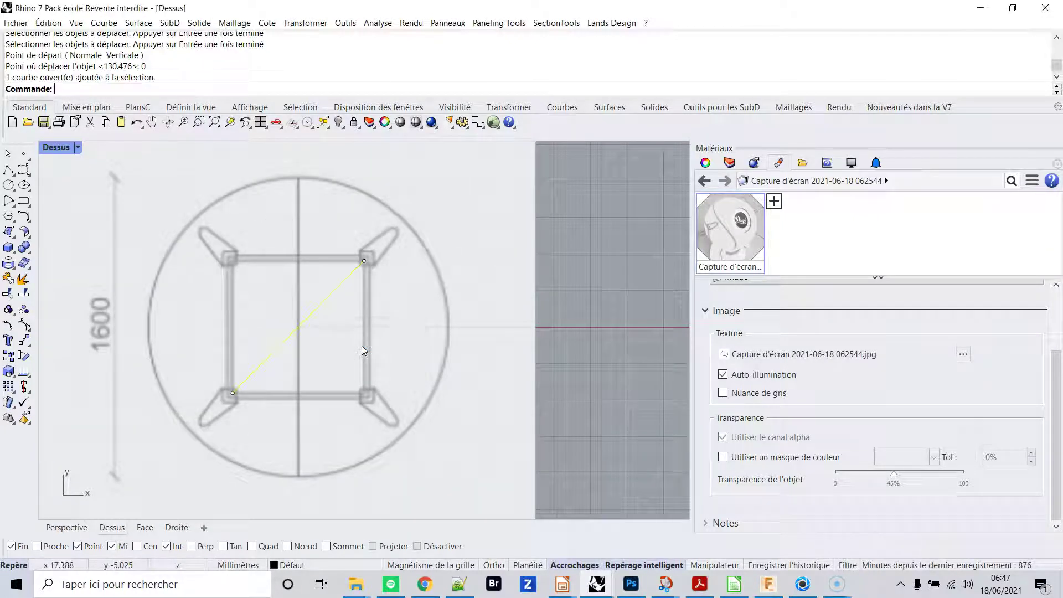
{"action": "key", "text": "Delete"}
- Drag the picture up and right of the origin and pan the top view
{"action": "scroll", "coordinate": [361, 345], "scroll_direction": "down", "scroll_amount": 3}
{"action": "mouse_move", "coordinate": [254, 385]}
{"action": "left_mouse_down"}
{"action": "mouse_move", "coordinate": [368, 279]}
{"action": "mouse_move", "coordinate": [394, 286]}
{"action": "left_mouse_up"}
{"action": "right_click_drag", "start_coordinate": [464, 337], "coordinate": [415, 392]}
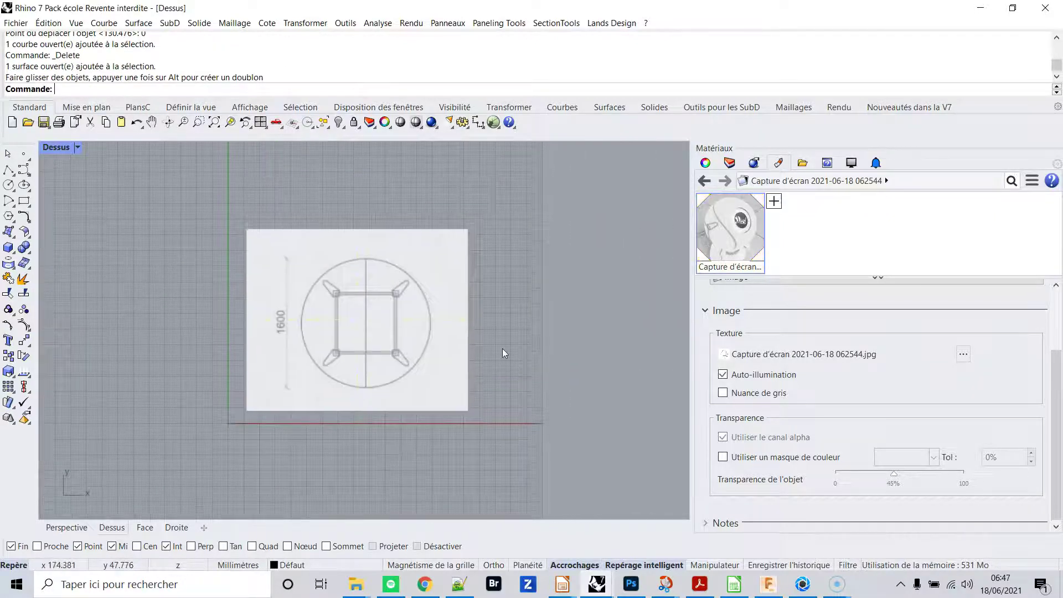
{"action": "right_click_drag", "start_coordinate": [502, 349], "coordinate": [518, 356]}
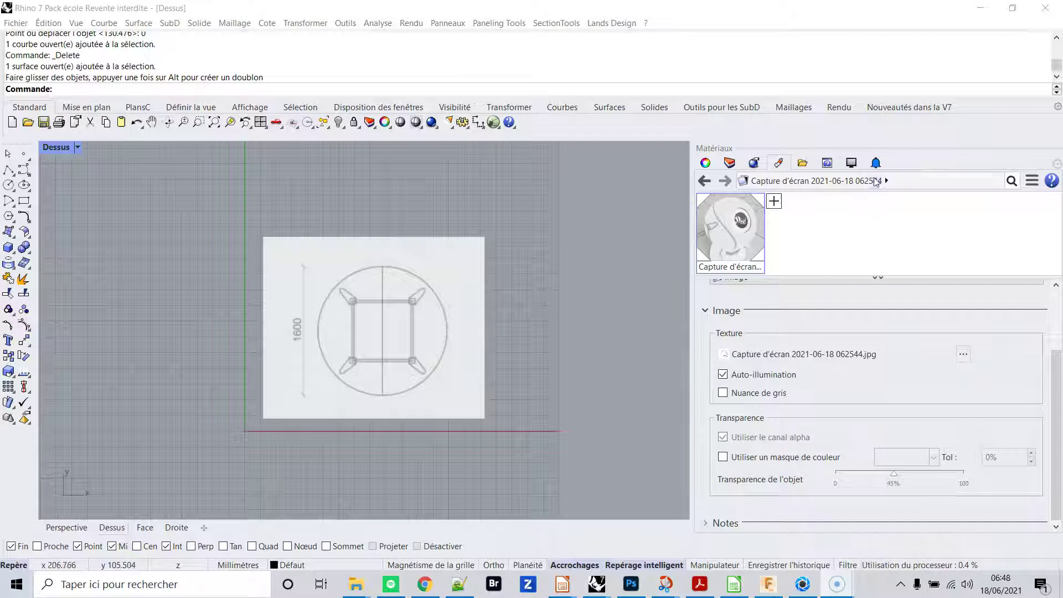
- Start moving the table picture and turn off all object snaps
{"action": "left_click", "coordinate": [305, 22]}
{"action": "left_click", "coordinate": [314, 38]}
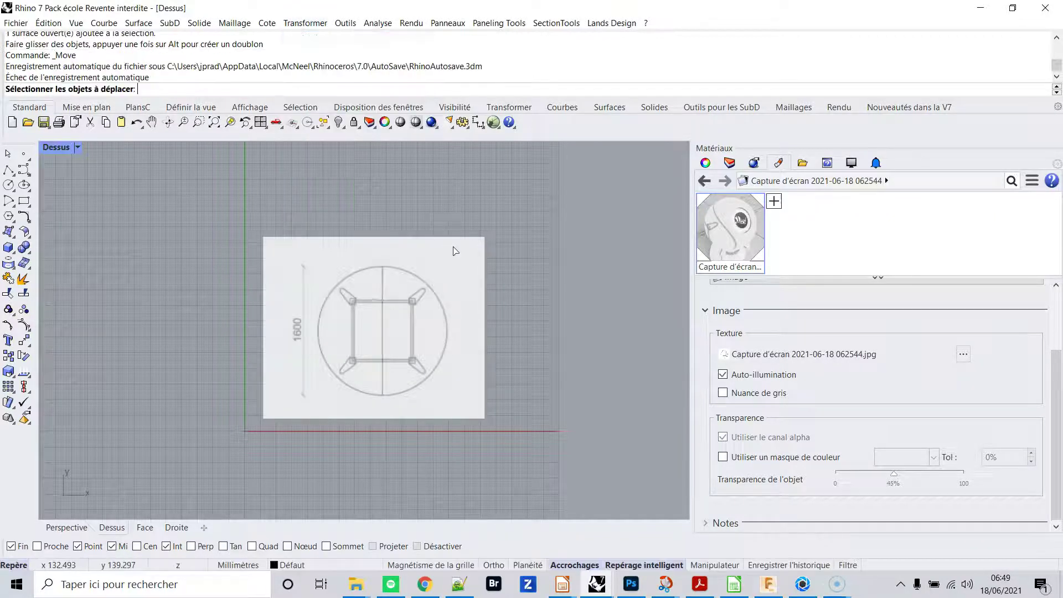
{"action": "scroll", "coordinate": [422, 339], "scroll_direction": "up", "scroll_amount": 3}
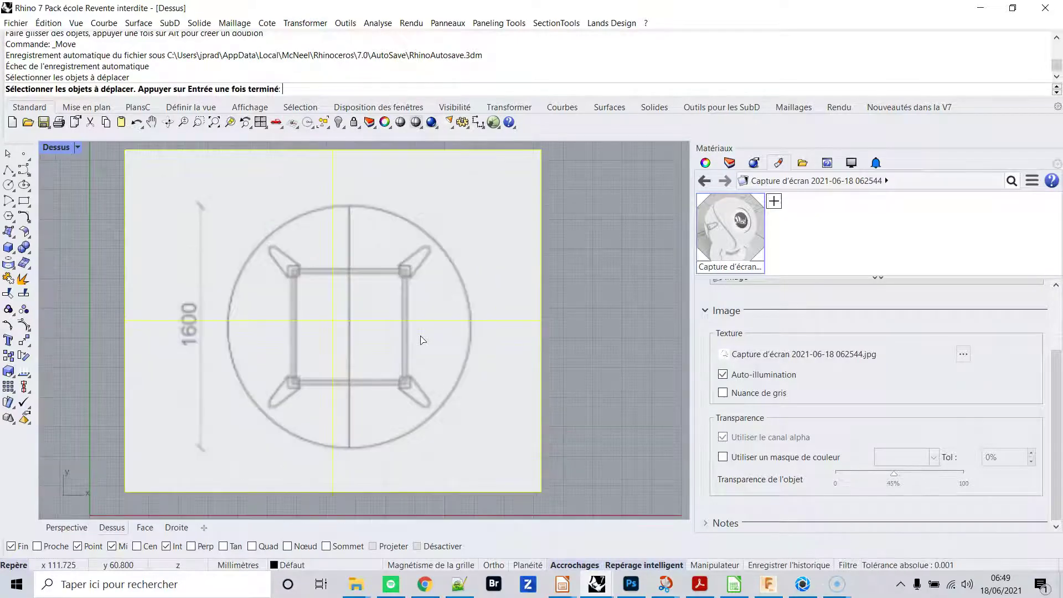
{"action": "key", "text": "Return"}
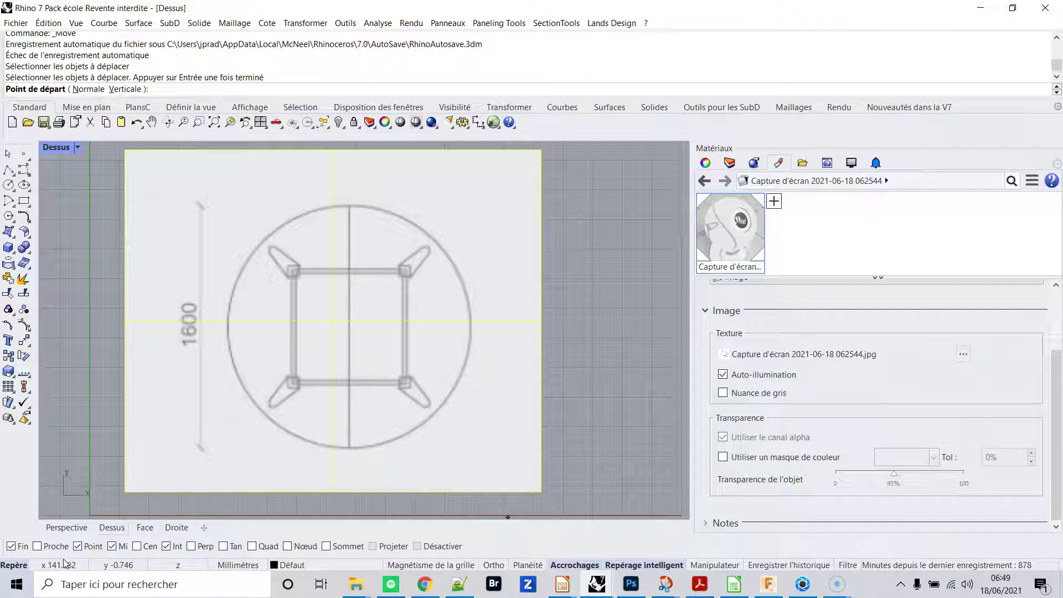
{"action": "left_click", "coordinate": [435, 545]}
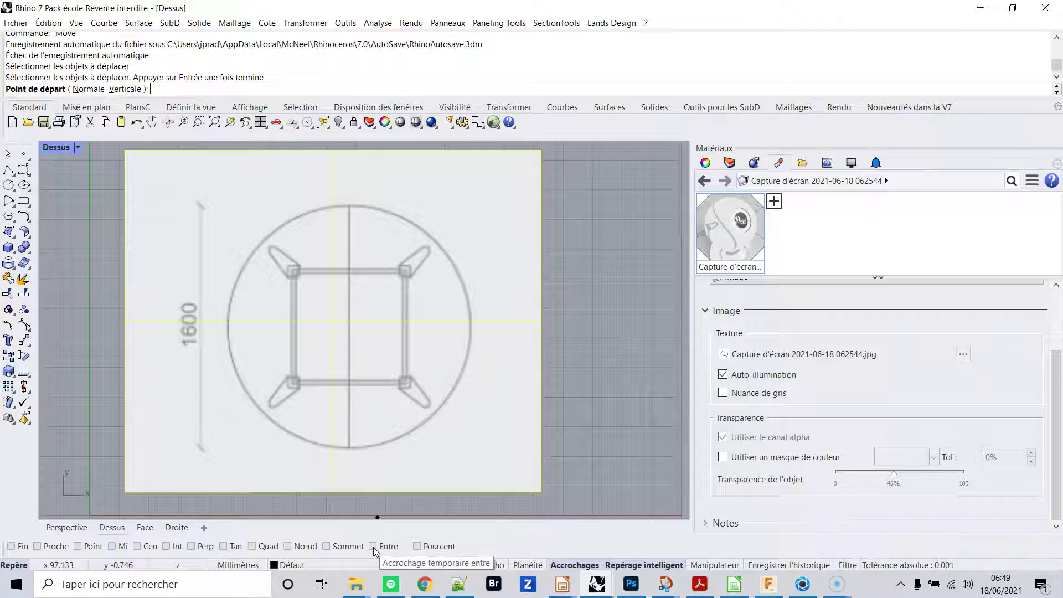
- Move the picture from midway between the square's lower-left and upper-right corners to the origin
{"action": "left_click", "coordinate": [372, 547]}
{"action": "scroll", "coordinate": [294, 394], "scroll_direction": "up", "scroll_amount": 3}
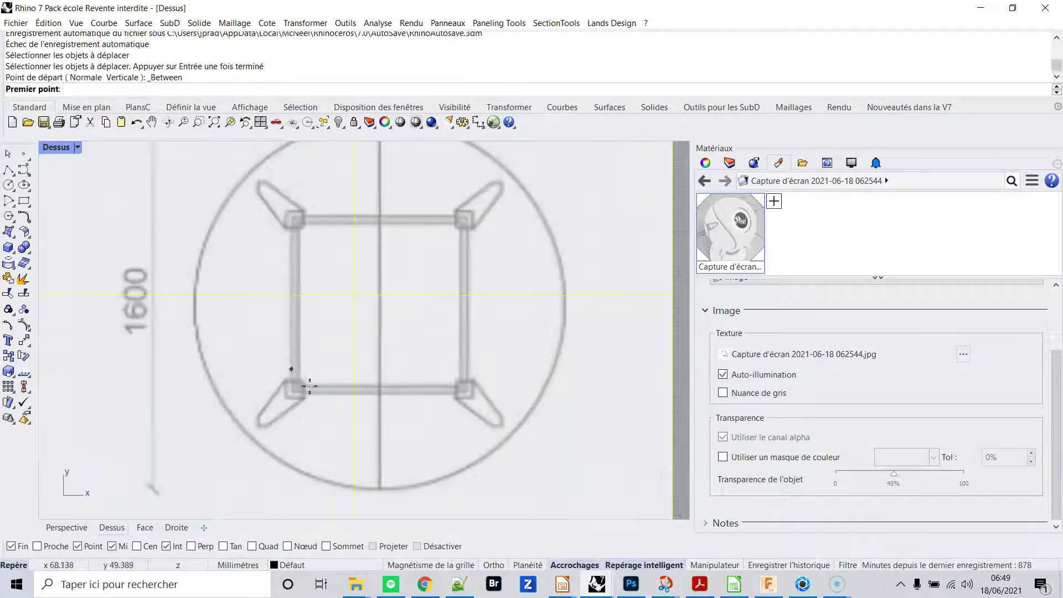
{"action": "scroll", "coordinate": [305, 379], "scroll_direction": "up", "scroll_amount": 4}
{"action": "left_click", "coordinate": [238, 375]}
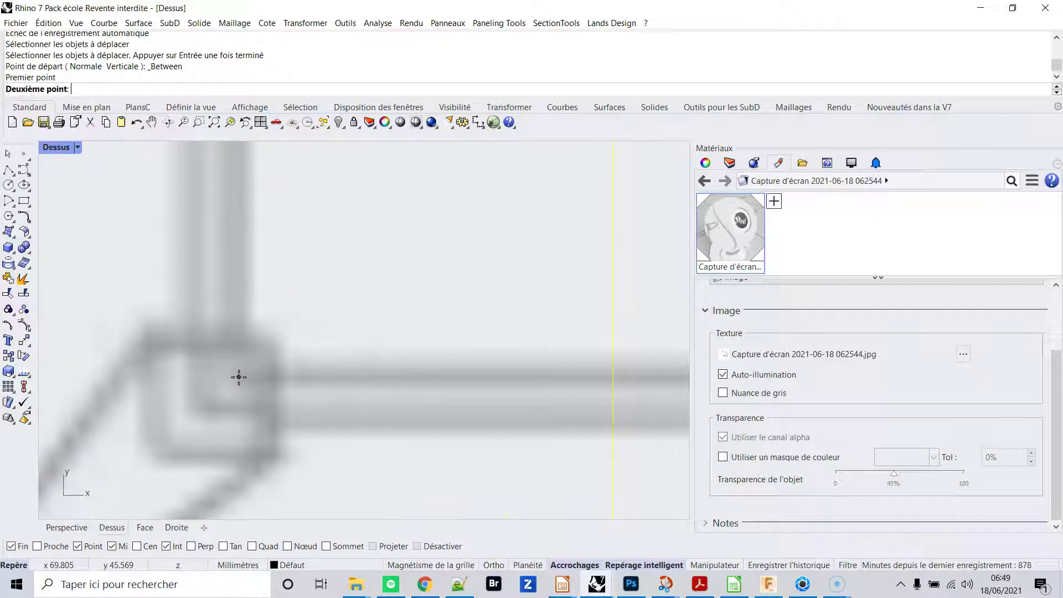
{"action": "scroll", "coordinate": [381, 302], "scroll_direction": "down", "scroll_amount": 5}
{"action": "scroll", "coordinate": [382, 303], "scroll_direction": "down", "scroll_amount": 2}
{"action": "scroll", "coordinate": [431, 296], "scroll_direction": "up", "scroll_amount": 1}
{"action": "scroll", "coordinate": [434, 280], "scroll_direction": "up", "scroll_amount": 1}
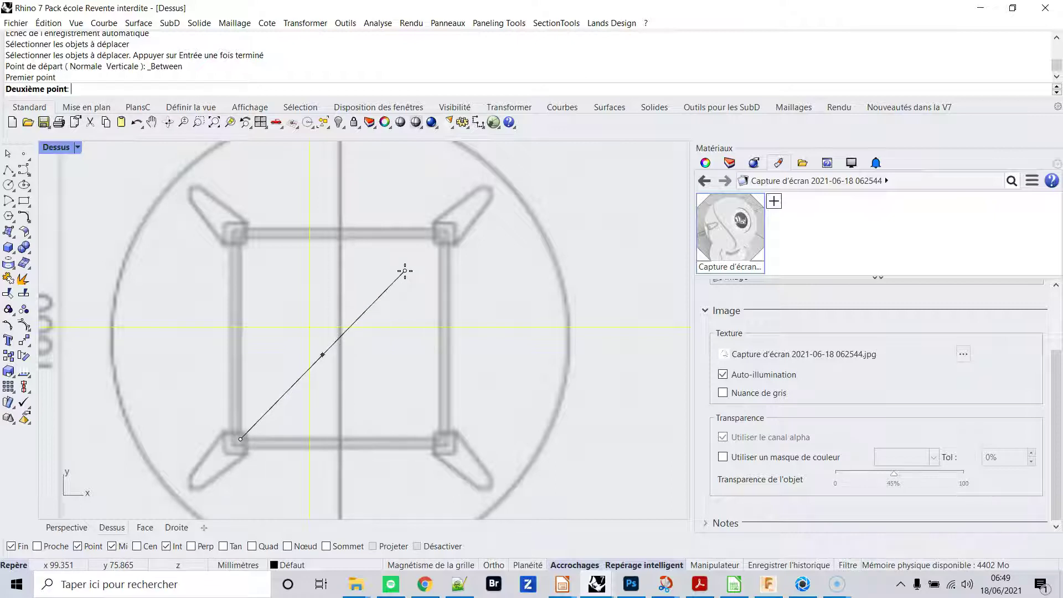
{"action": "scroll", "coordinate": [415, 257], "scroll_direction": "up", "scroll_amount": 3}
{"action": "scroll", "coordinate": [449, 239], "scroll_direction": "up", "scroll_amount": 1}
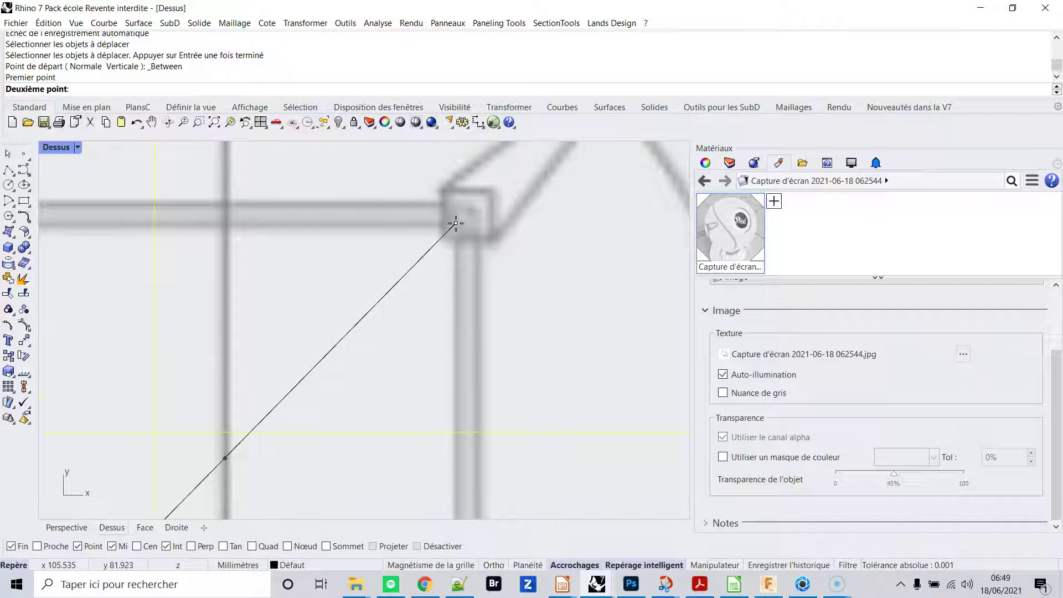
{"action": "left_click", "coordinate": [456, 223]}
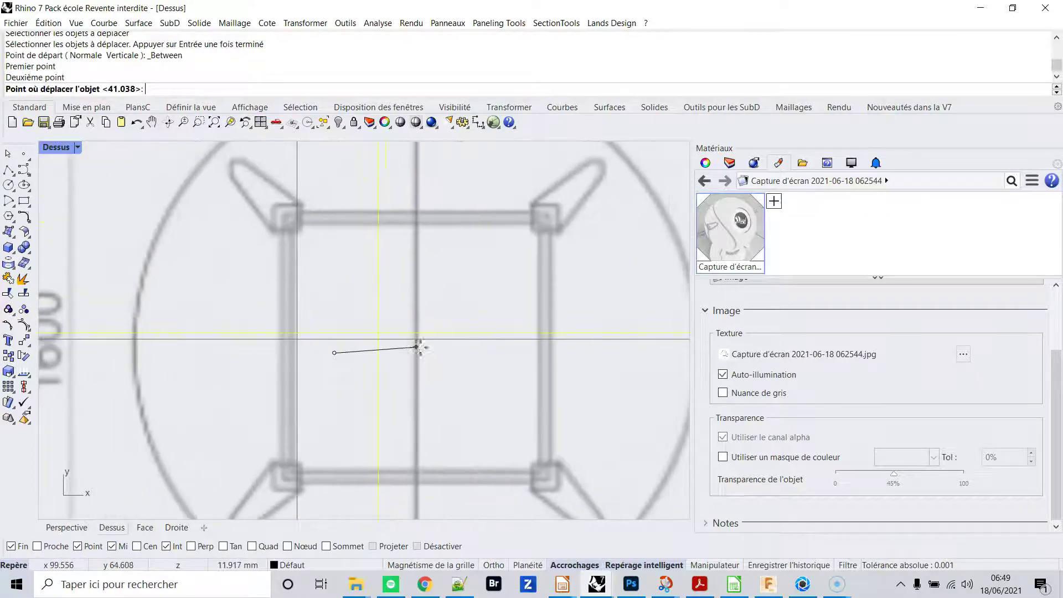
{"action": "type", "text": "0"}
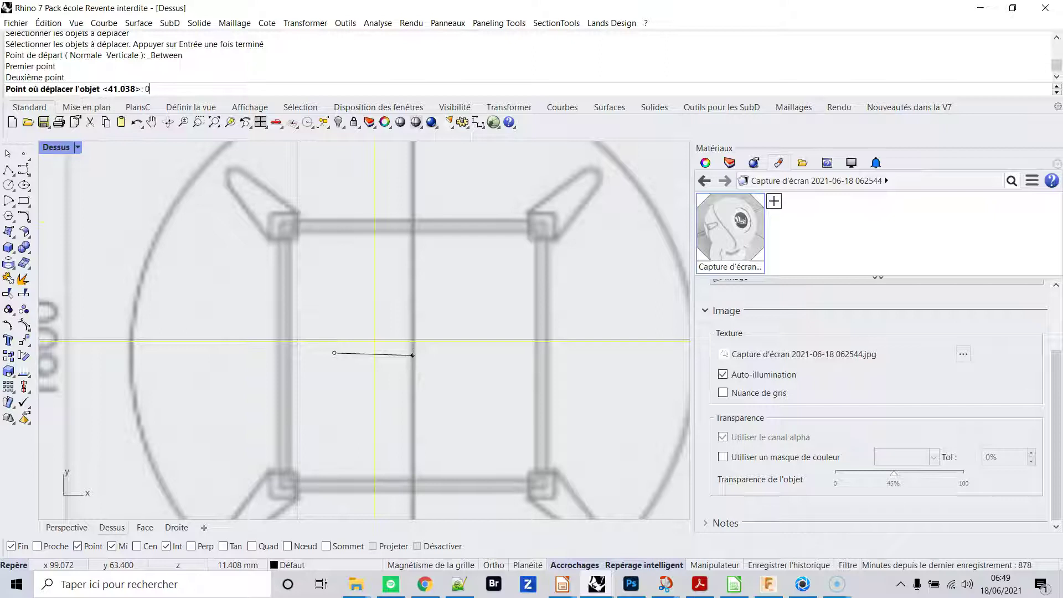
{"action": "key", "text": "Return"}
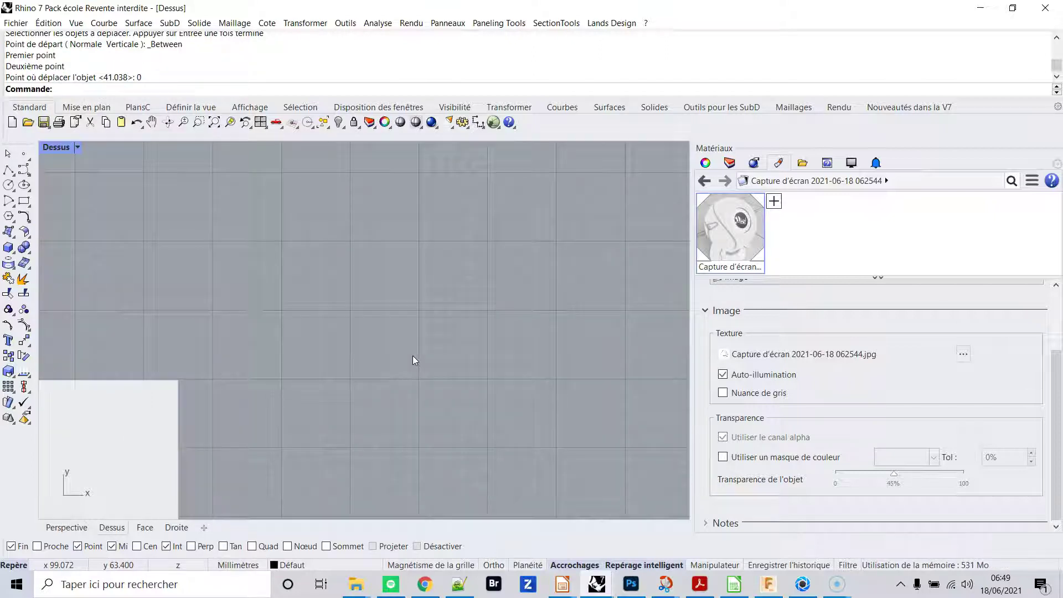
- Zoom extents to show the whole table plan, then zoom in slightly
{"action": "left_click", "coordinate": [214, 123]}
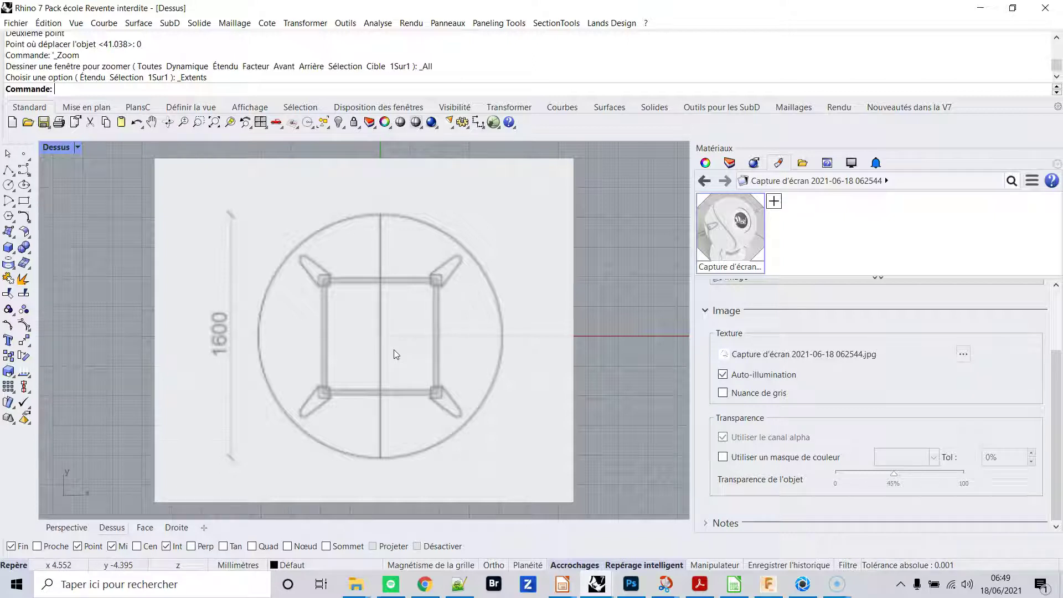
{"action": "scroll", "coordinate": [394, 350], "scroll_direction": "up", "scroll_amount": 2}
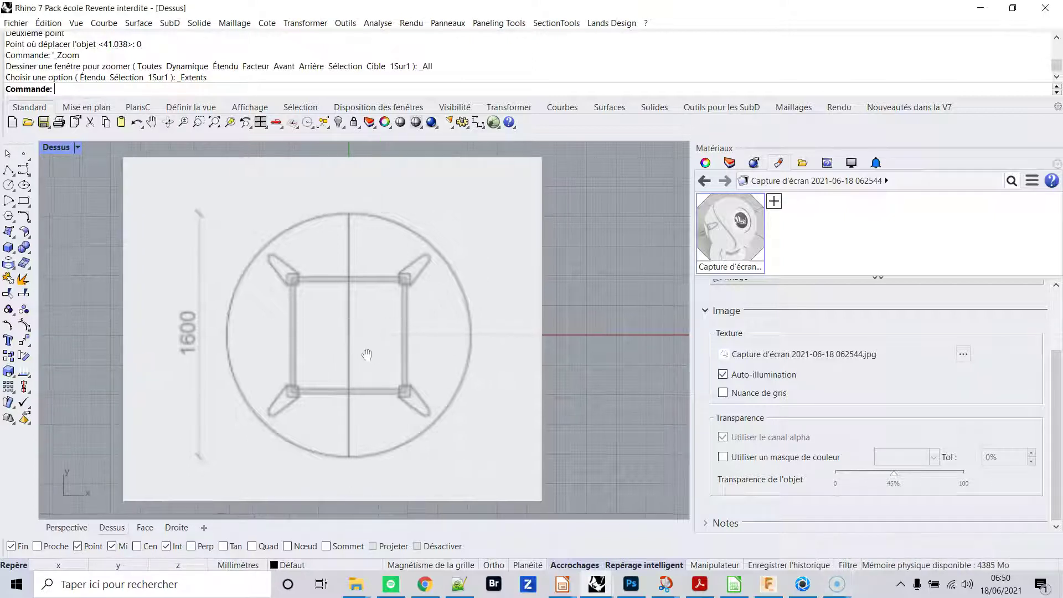
{"action": "scroll", "coordinate": [363, 329], "scroll_direction": "up", "scroll_amount": 2}
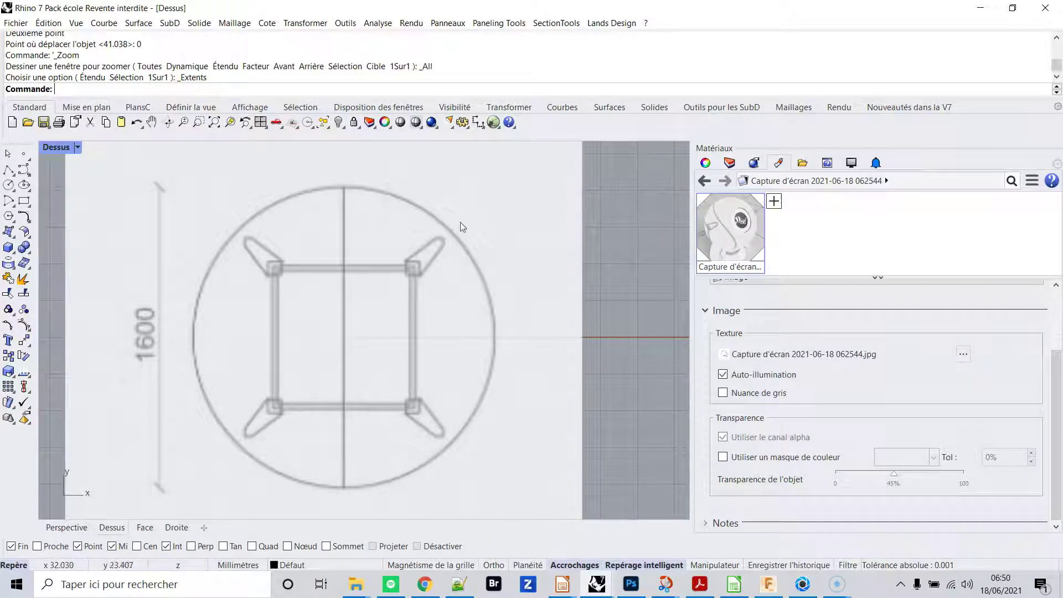
- Start Scale2D on the table picture with the base point at the origin (0)
{"action": "left_click", "coordinate": [306, 25]}
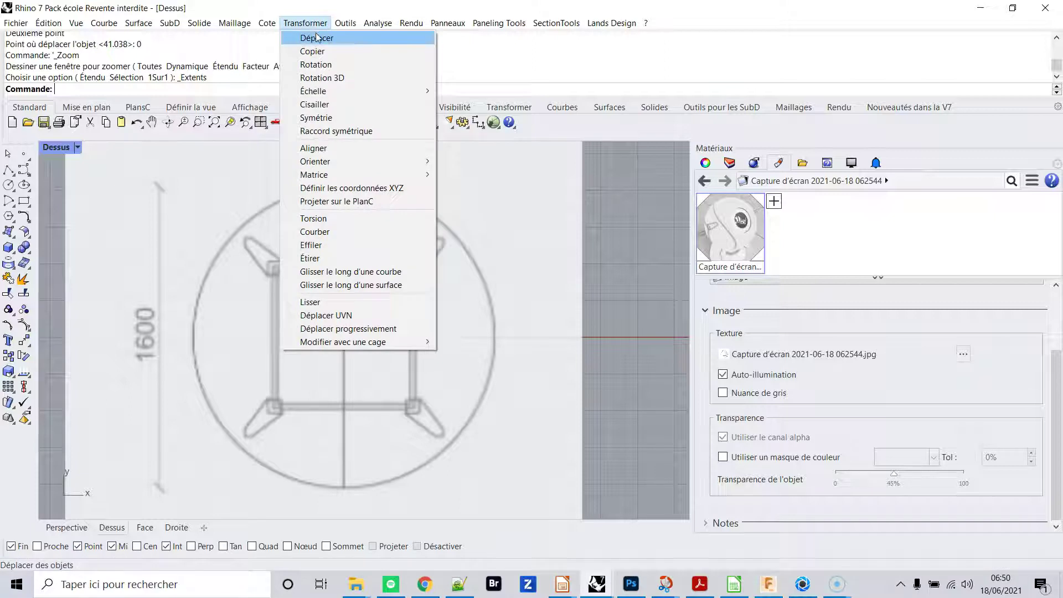
{"action": "left_click", "coordinate": [459, 104]}
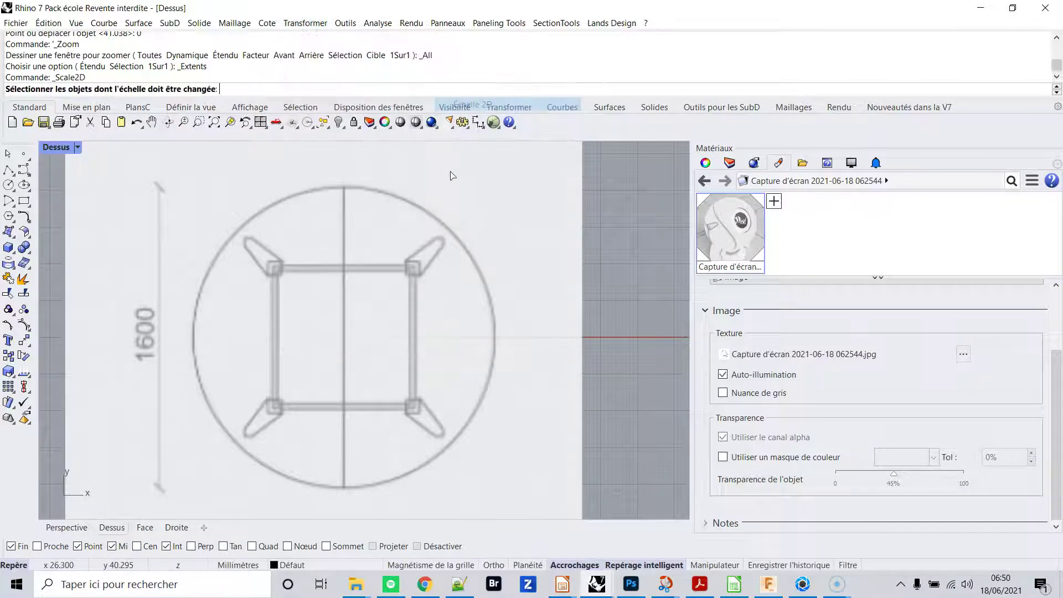
{"action": "left_click", "coordinate": [423, 302]}
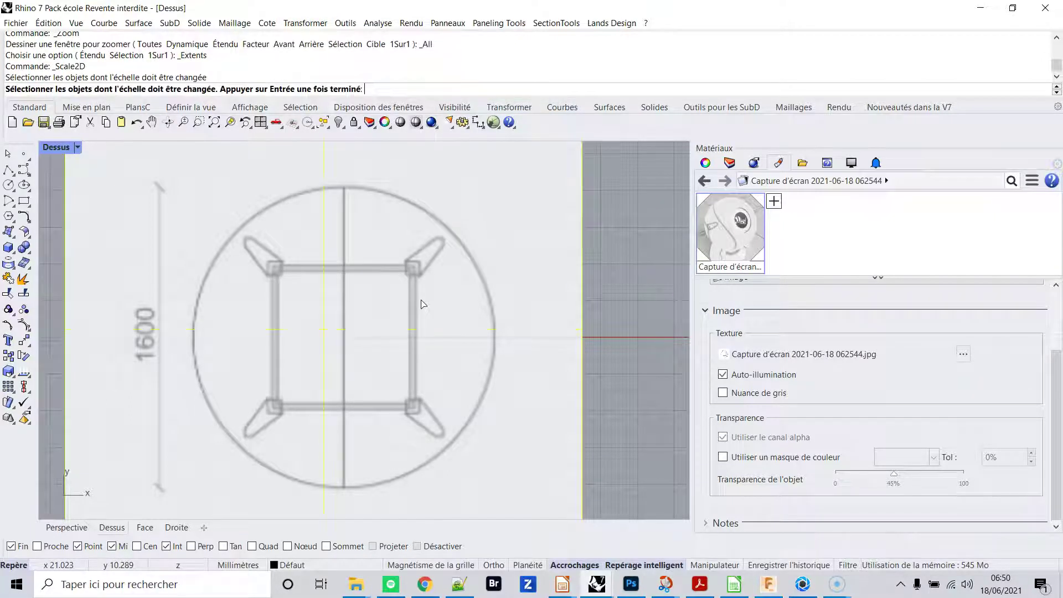
{"action": "key", "text": "Return"}
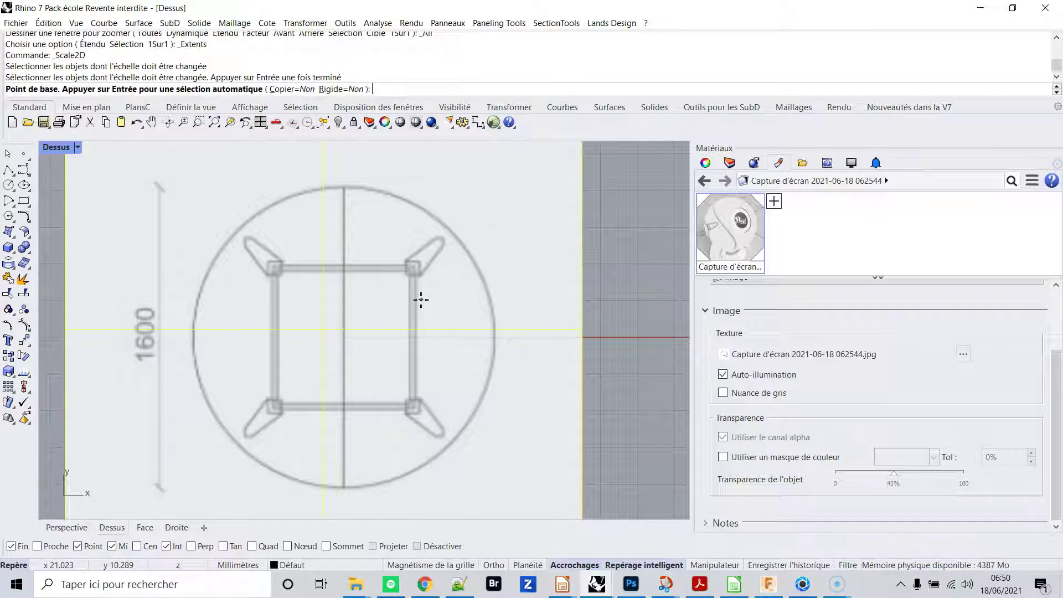
{"action": "type", "text": "0"}
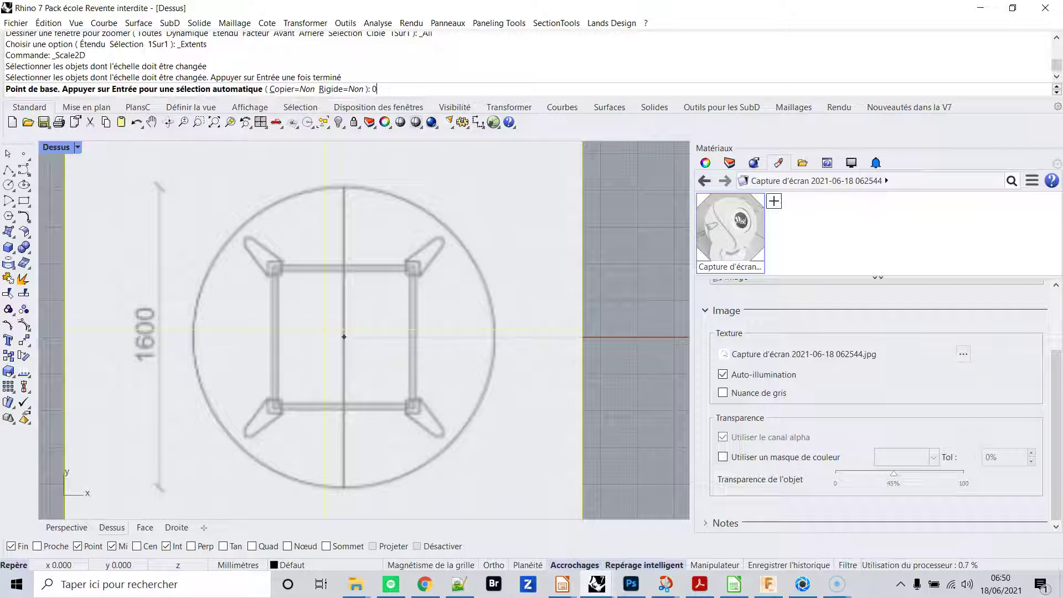
{"action": "key", "text": "Return"}
- Use the circle's top as reference point and set the new length to 1600/2
{"action": "scroll", "coordinate": [356, 178], "scroll_direction": "up", "scroll_amount": 4}
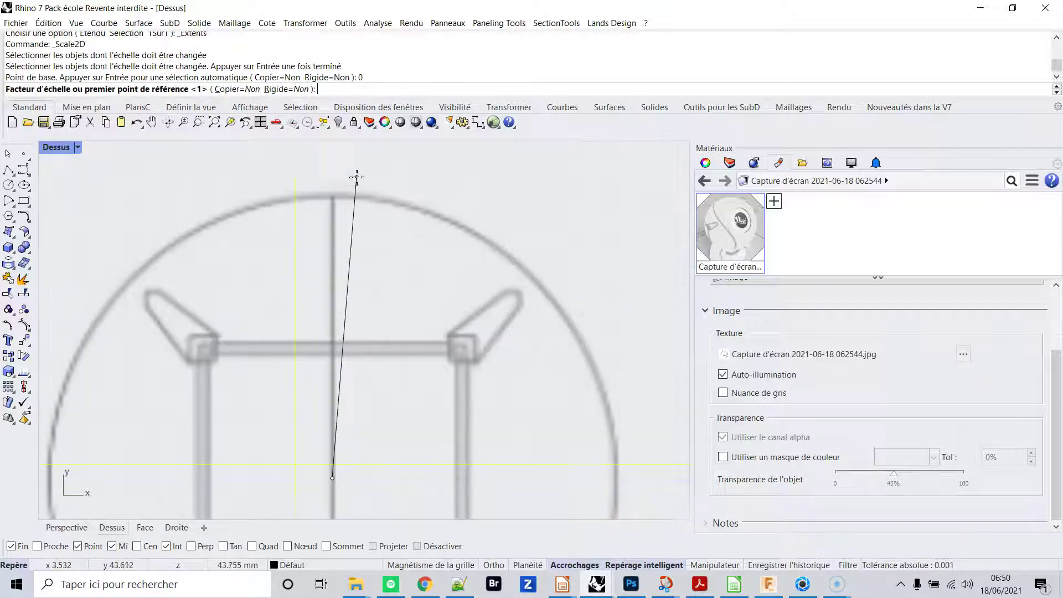
{"action": "key", "text": "F8"}
{"action": "scroll", "coordinate": [317, 199], "scroll_direction": "up", "scroll_amount": 2}
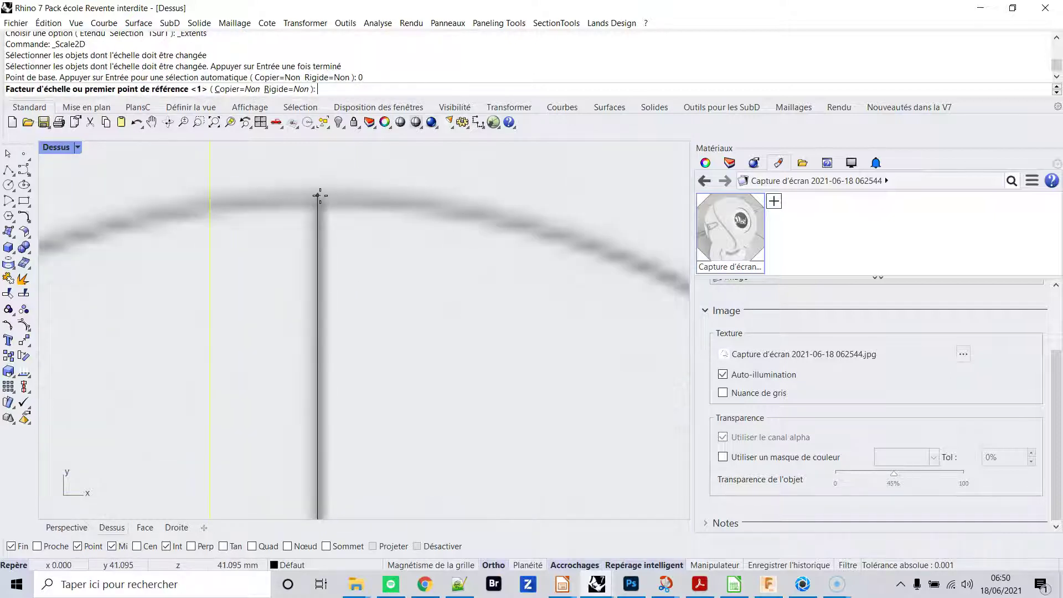
{"action": "left_click", "coordinate": [319, 198]}
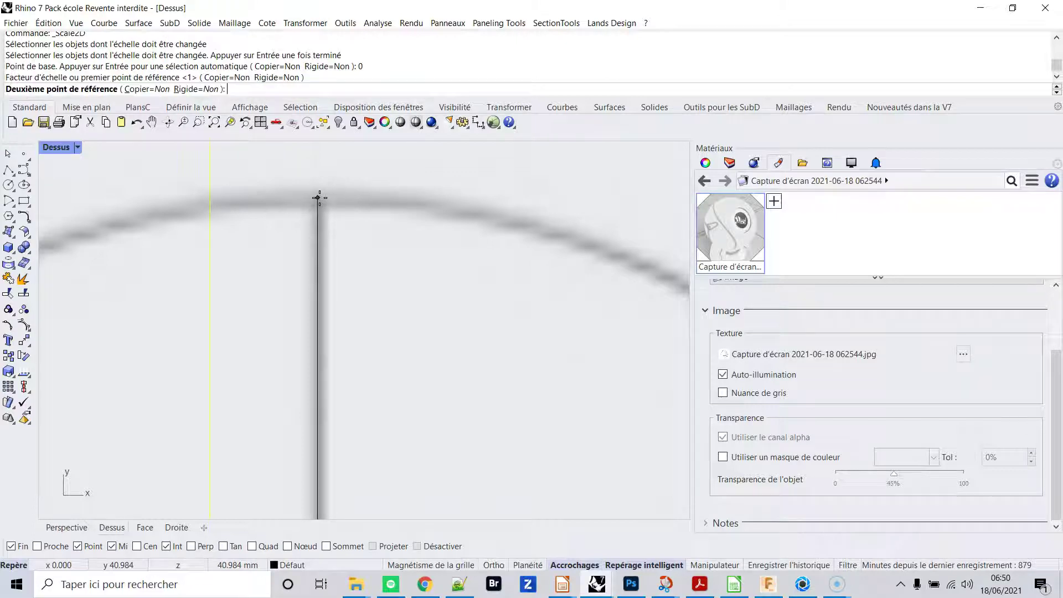
{"action": "key", "text": "F8"}
{"action": "scroll", "coordinate": [332, 252], "scroll_direction": "down", "scroll_amount": 4}
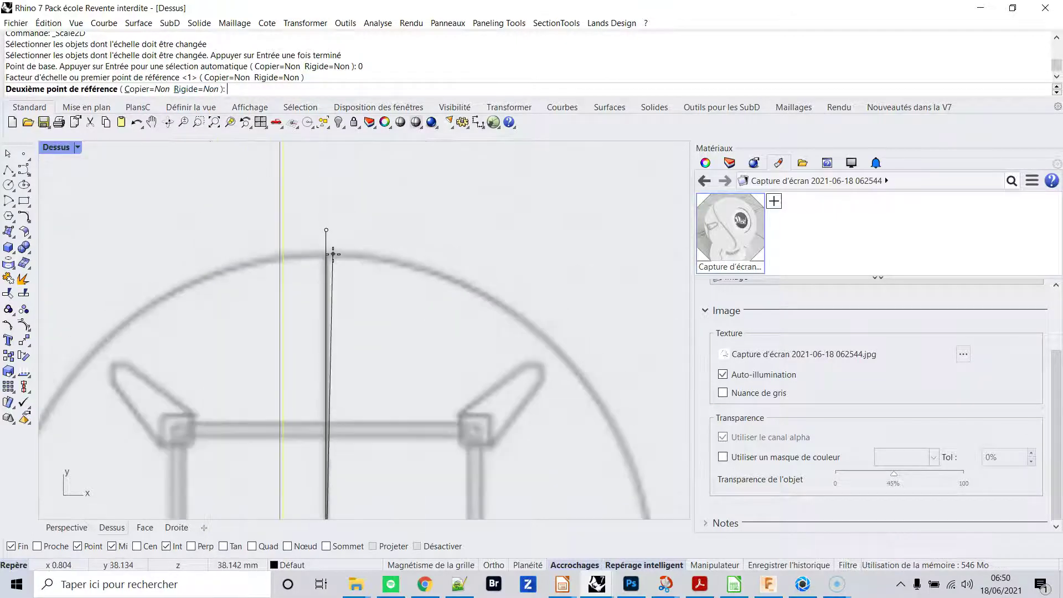
{"action": "scroll", "coordinate": [384, 227], "scroll_direction": "up", "scroll_amount": 2}
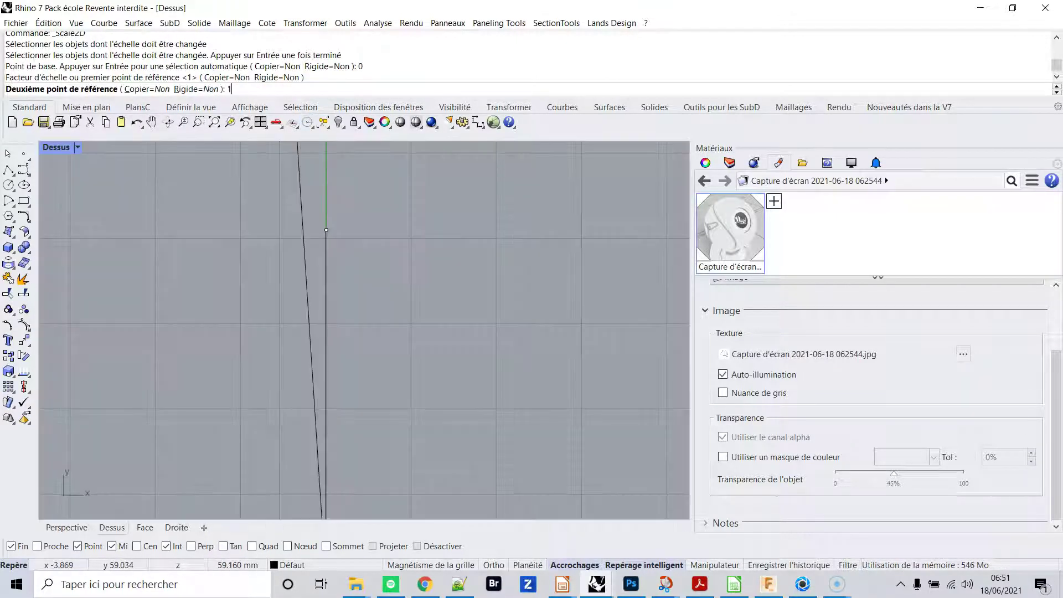
{"action": "type", "text": "1600/2"}
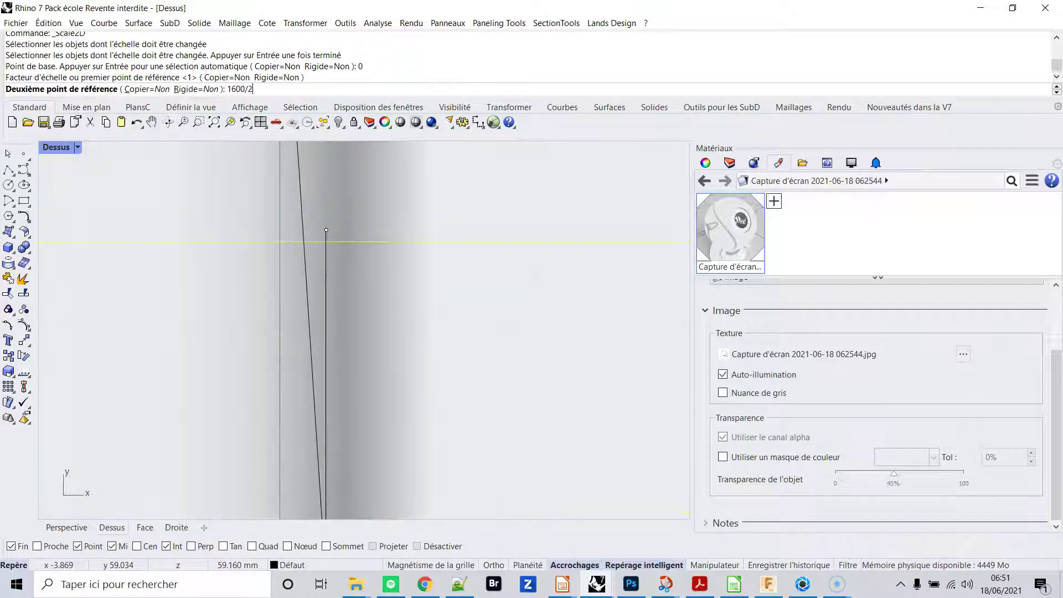
{"action": "key", "text": "Return"}
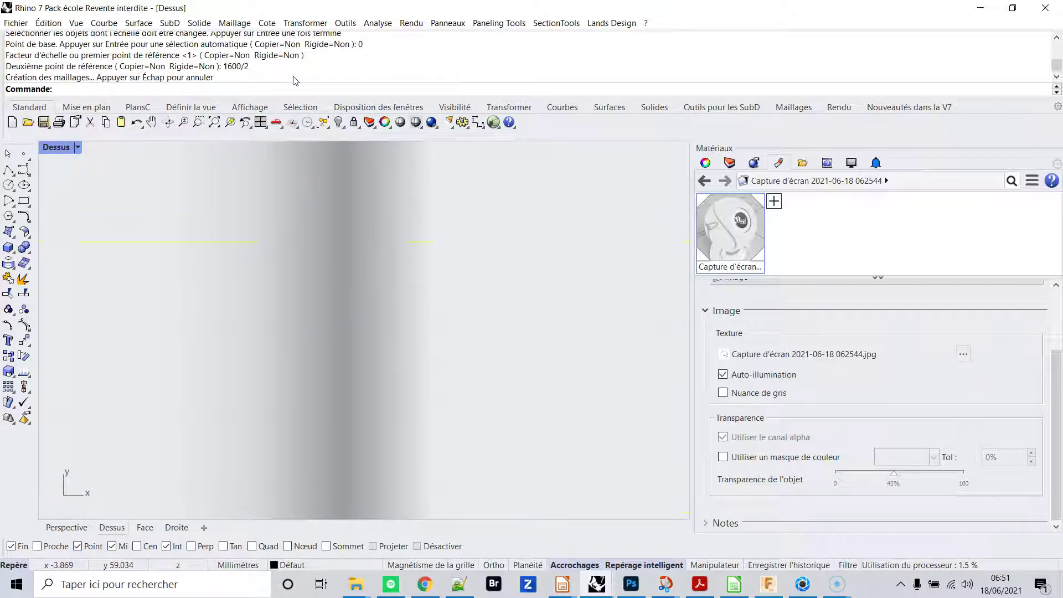
- Measure the 1600 dimension line end to end, reading about 1594.937 mm
{"action": "scroll", "coordinate": [452, 290], "scroll_direction": "up", "scroll_amount": 3}
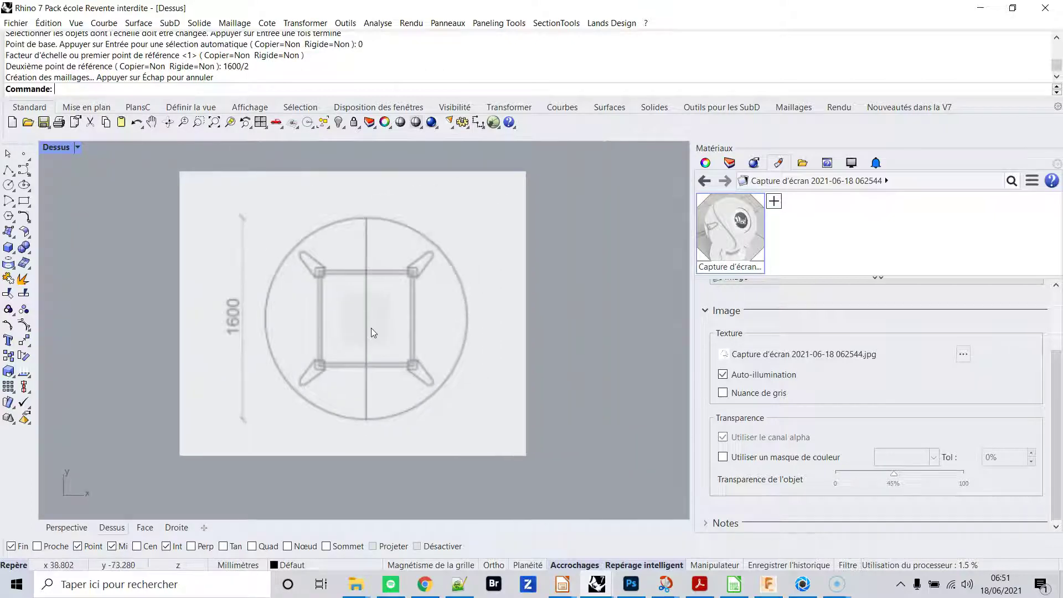
{"action": "left_click", "coordinate": [378, 23]}
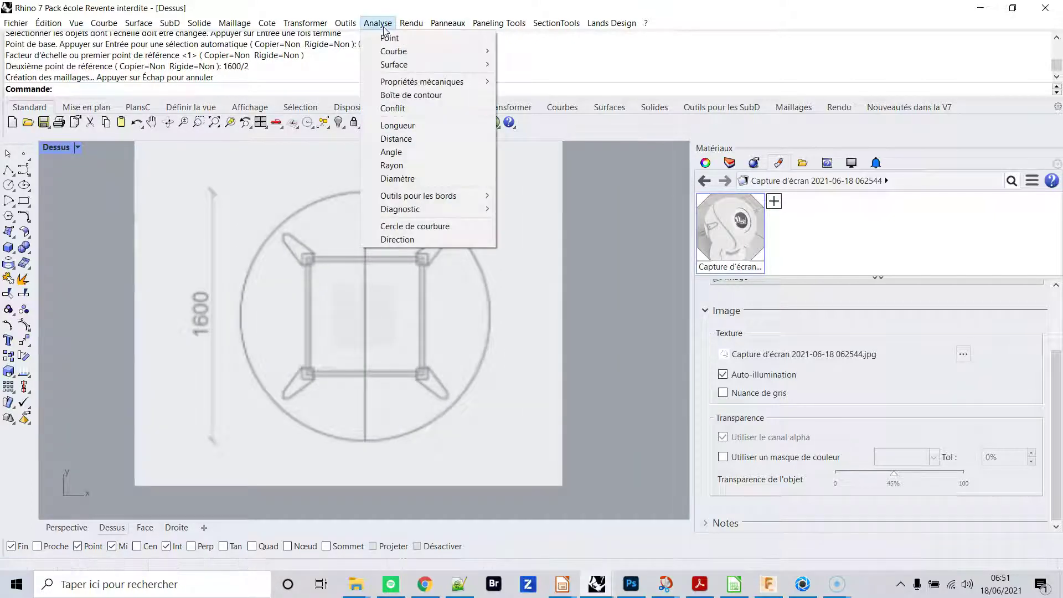
{"action": "left_click", "coordinate": [396, 138]}
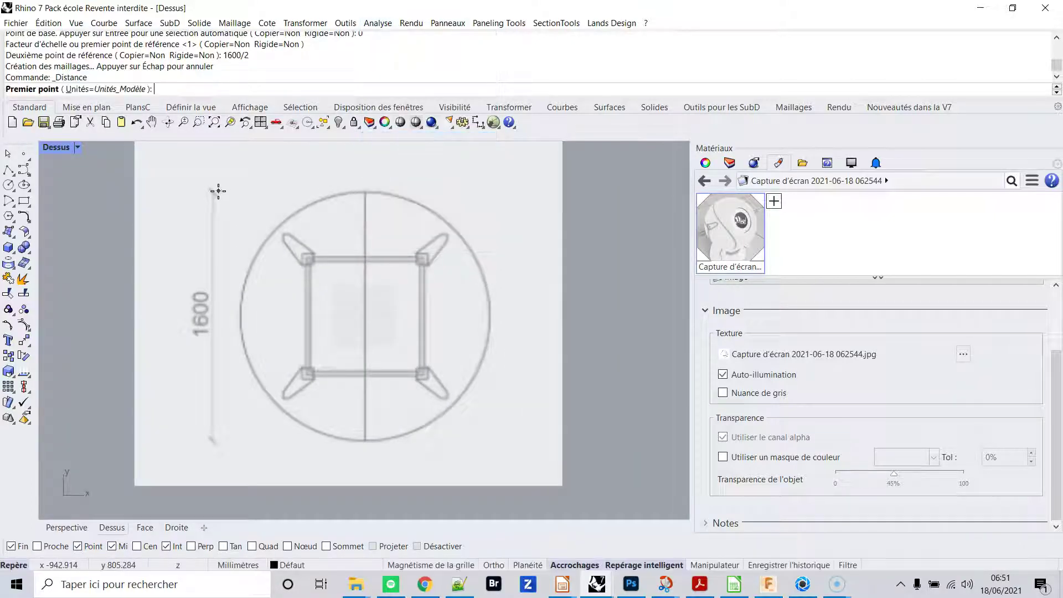
{"action": "scroll", "coordinate": [211, 188], "scroll_direction": "up", "scroll_amount": 2}
{"action": "left_click", "coordinate": [211, 188]}
{"action": "scroll", "coordinate": [280, 327], "scroll_direction": "down", "scroll_amount": 3}
{"action": "scroll", "coordinate": [247, 373], "scroll_direction": "up", "scroll_amount": 2}
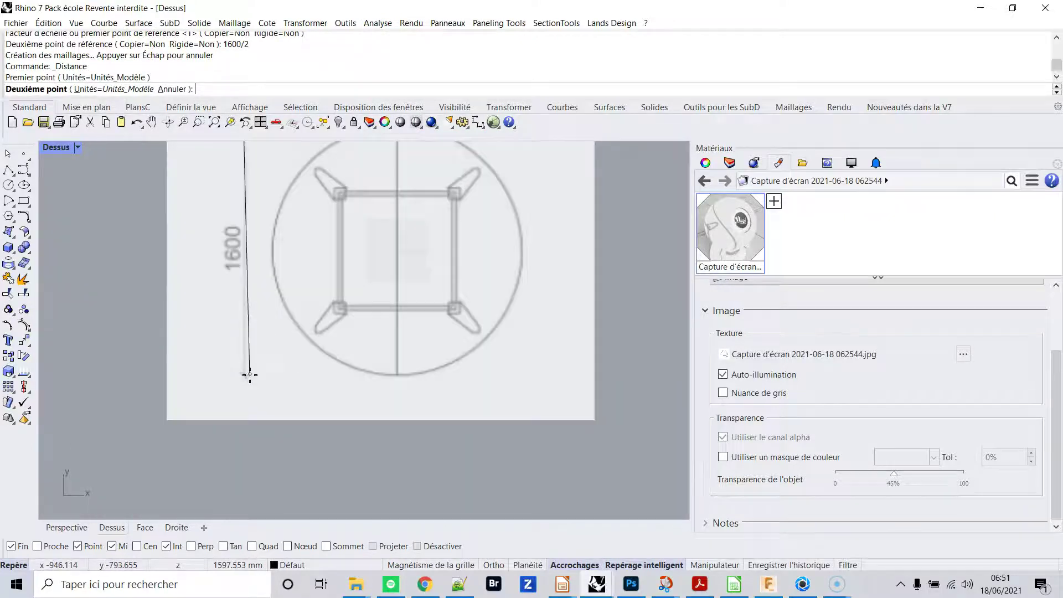
{"action": "scroll", "coordinate": [248, 368], "scroll_direction": "up", "scroll_amount": 2}
{"action": "left_click", "coordinate": [245, 364]}
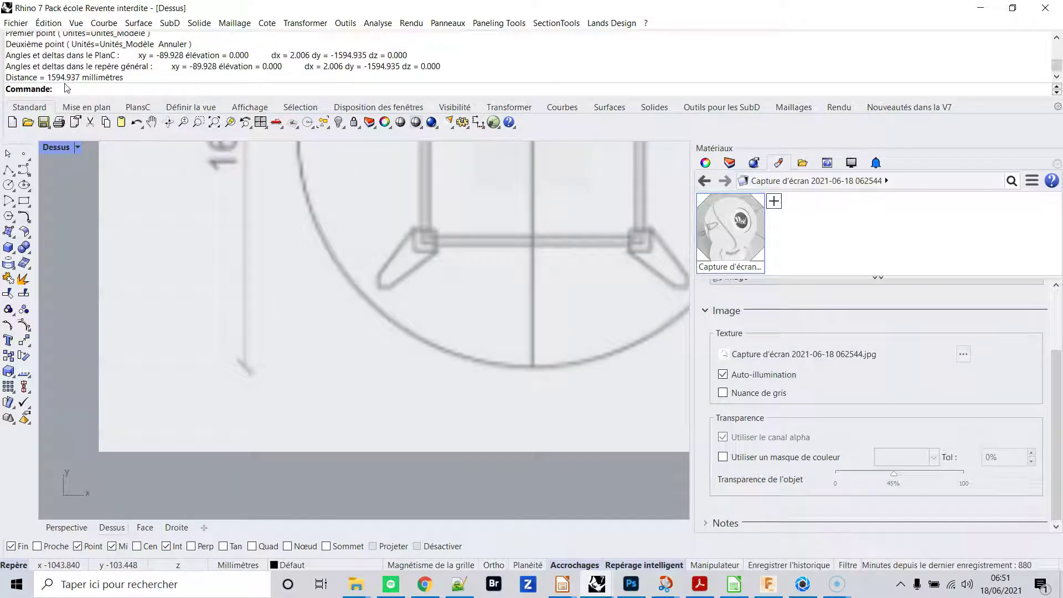
{"action": "scroll", "coordinate": [341, 270], "scroll_direction": "down", "scroll_amount": 2}
{"action": "scroll", "coordinate": [341, 271], "scroll_direction": "down", "scroll_amount": 2}
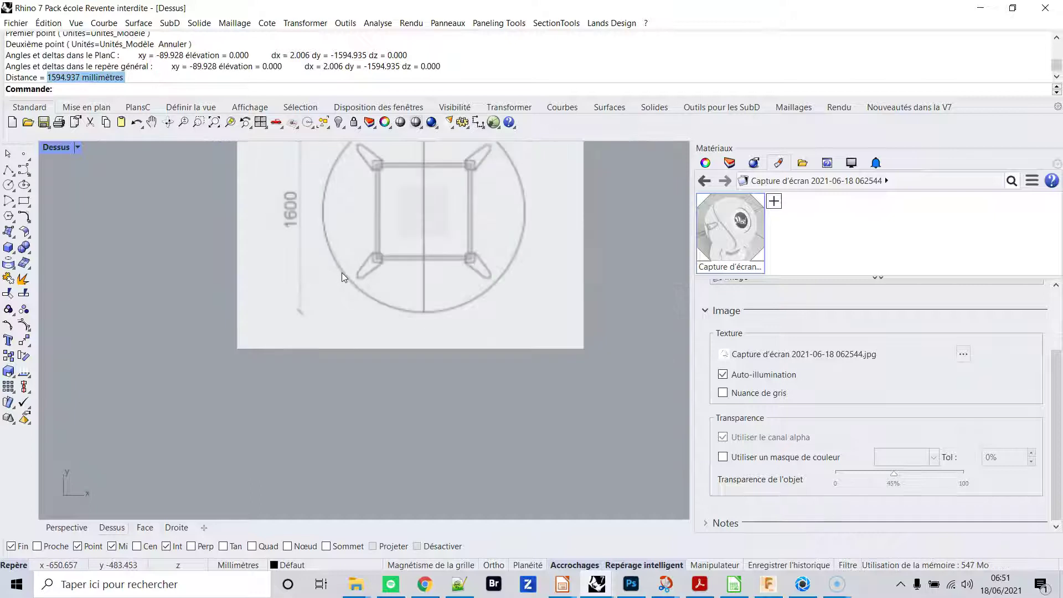
{"action": "scroll", "coordinate": [340, 272], "scroll_direction": "down", "scroll_amount": 2}
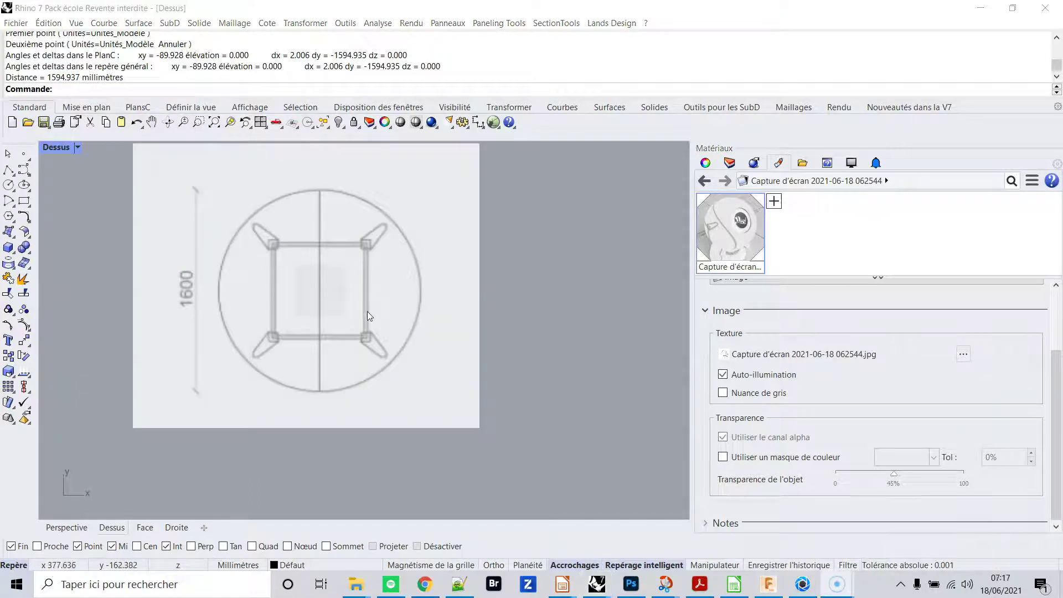